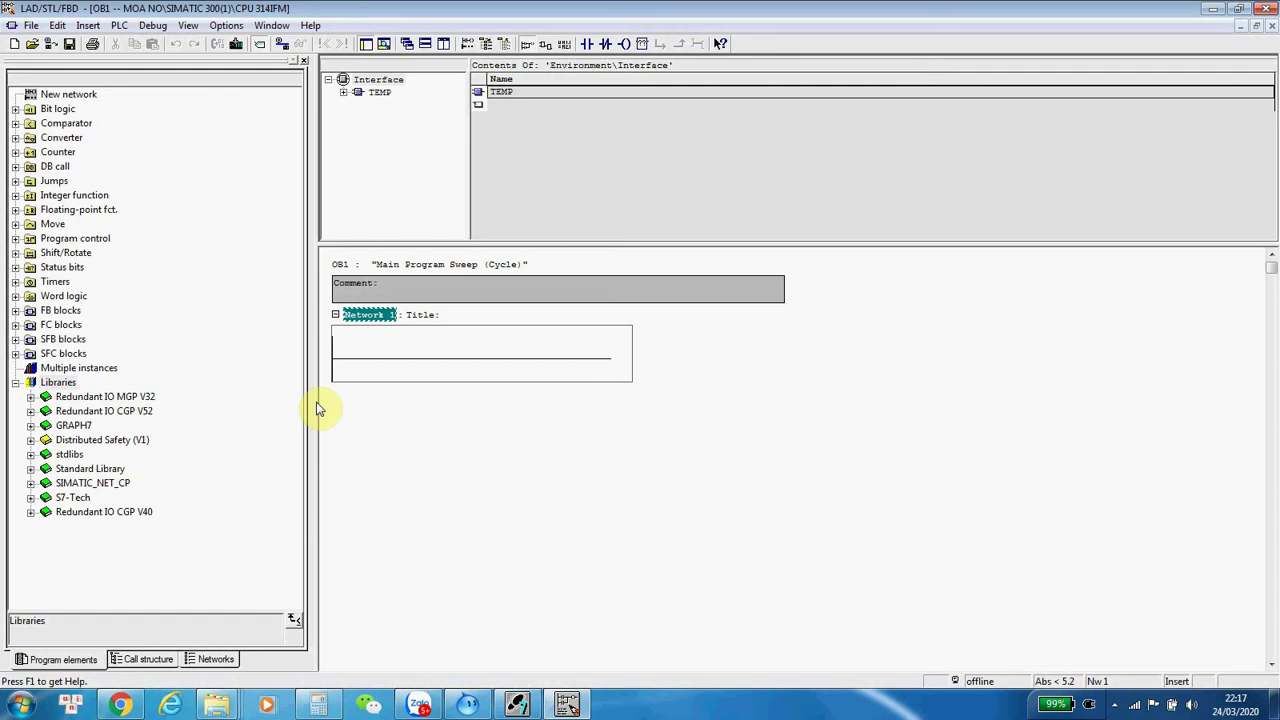
Inspect the Libraries list's right-click options, then dismiss them without changing anything.
{"action": "right_click", "coordinate": [52, 384]}
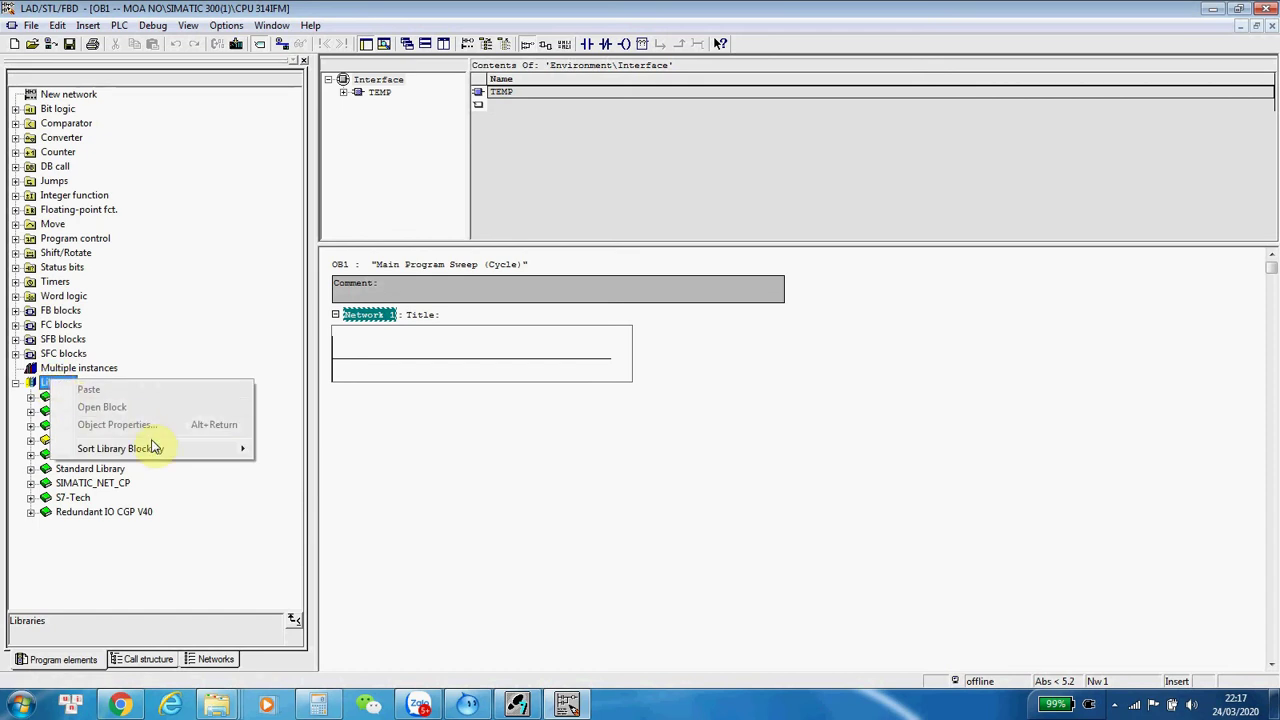
{"action": "mouse_move", "coordinate": [155, 448]}
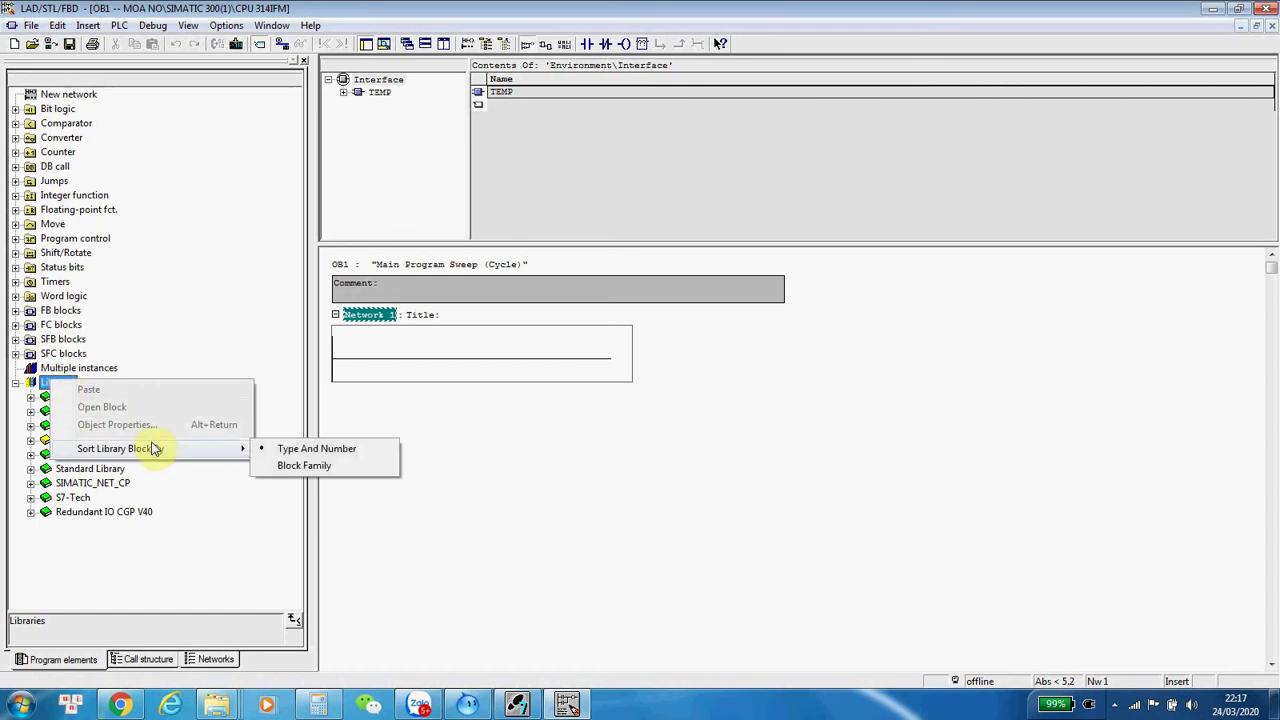
{"action": "left_click", "coordinate": [115, 513]}
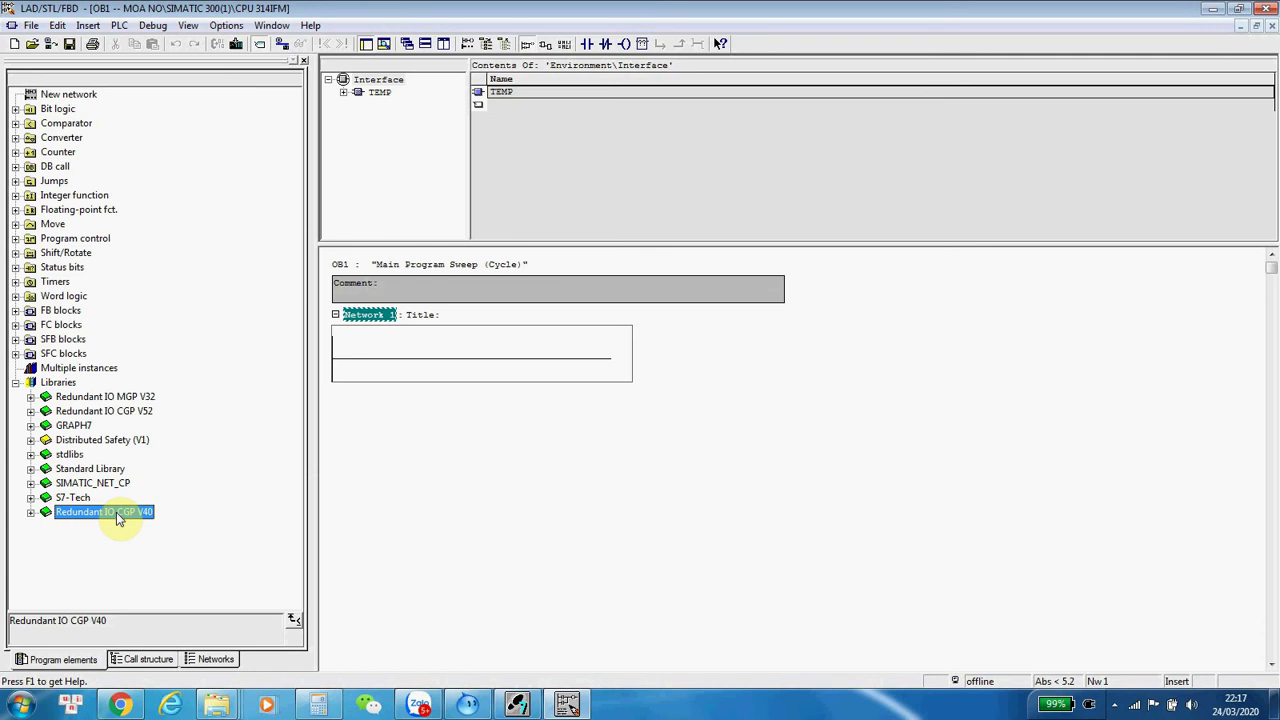
{"action": "right_click", "coordinate": [60, 386]}
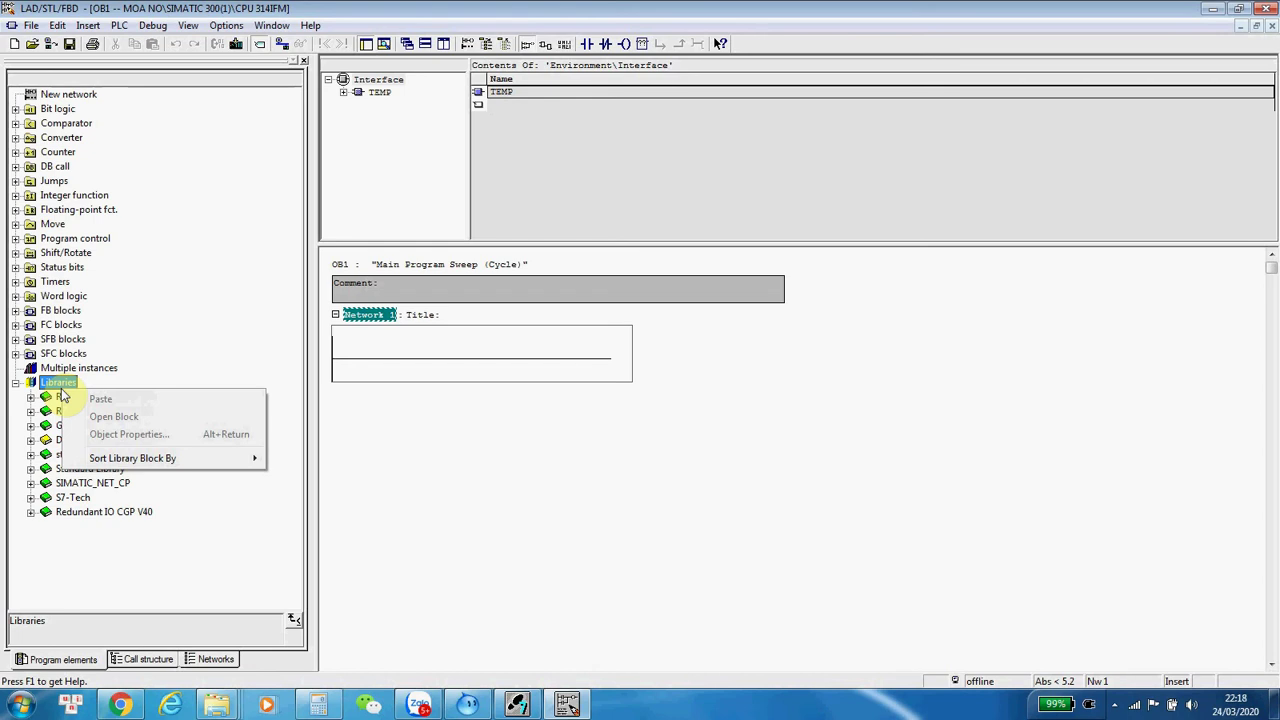
{"action": "left_click", "coordinate": [483, 6]}
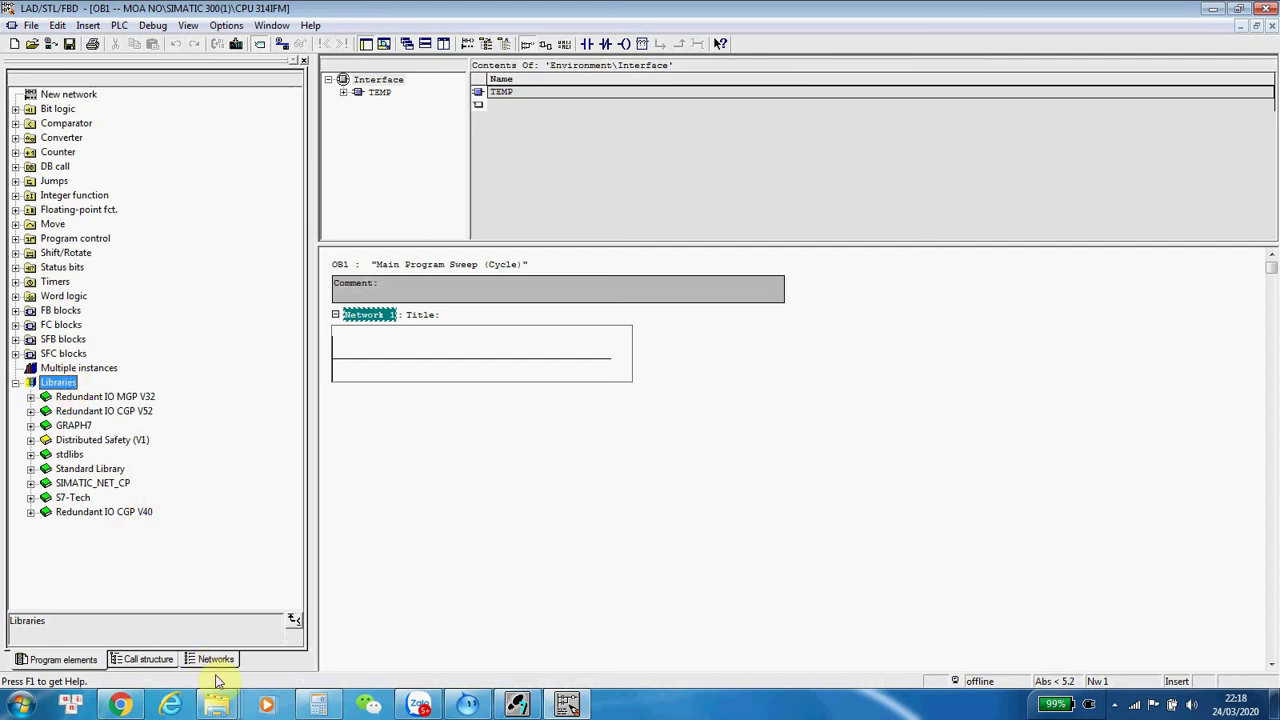
Browse drive E: in the file browser, then check and close the empty desktop THU VIEN DEMO folder.
{"action": "key", "text": "super+e"}
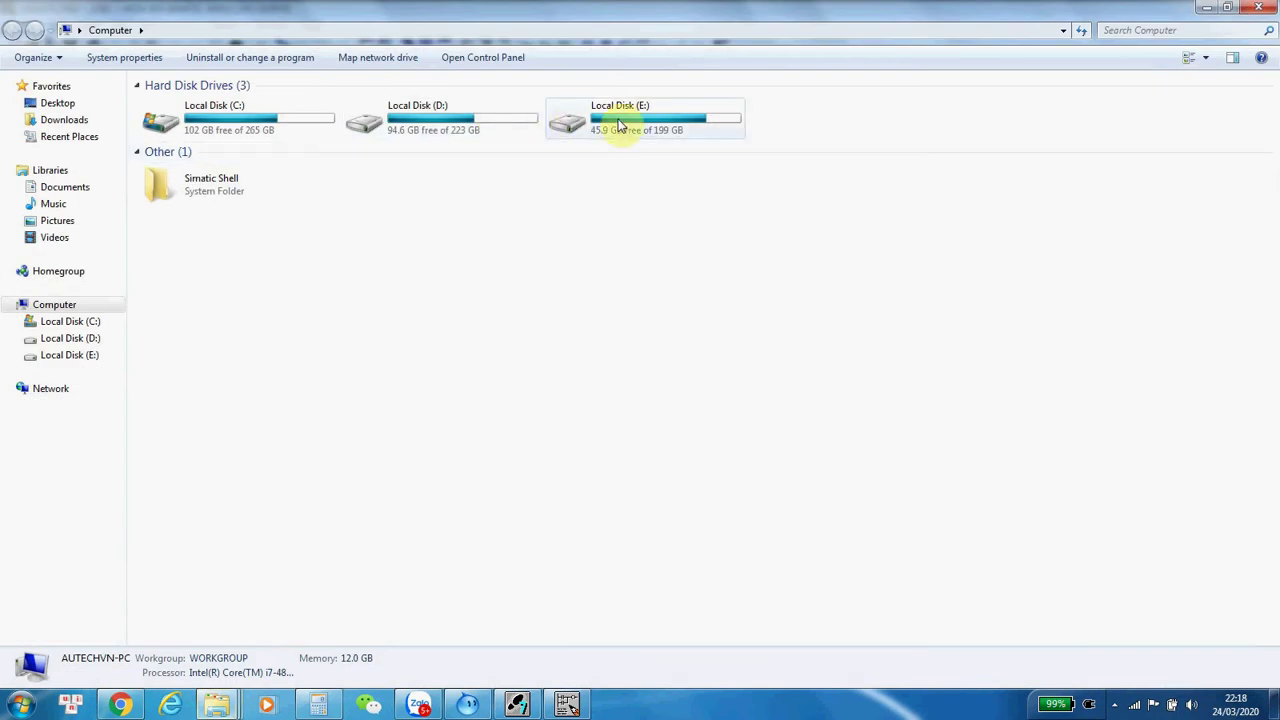
{"action": "left_click", "coordinate": [630, 118]}
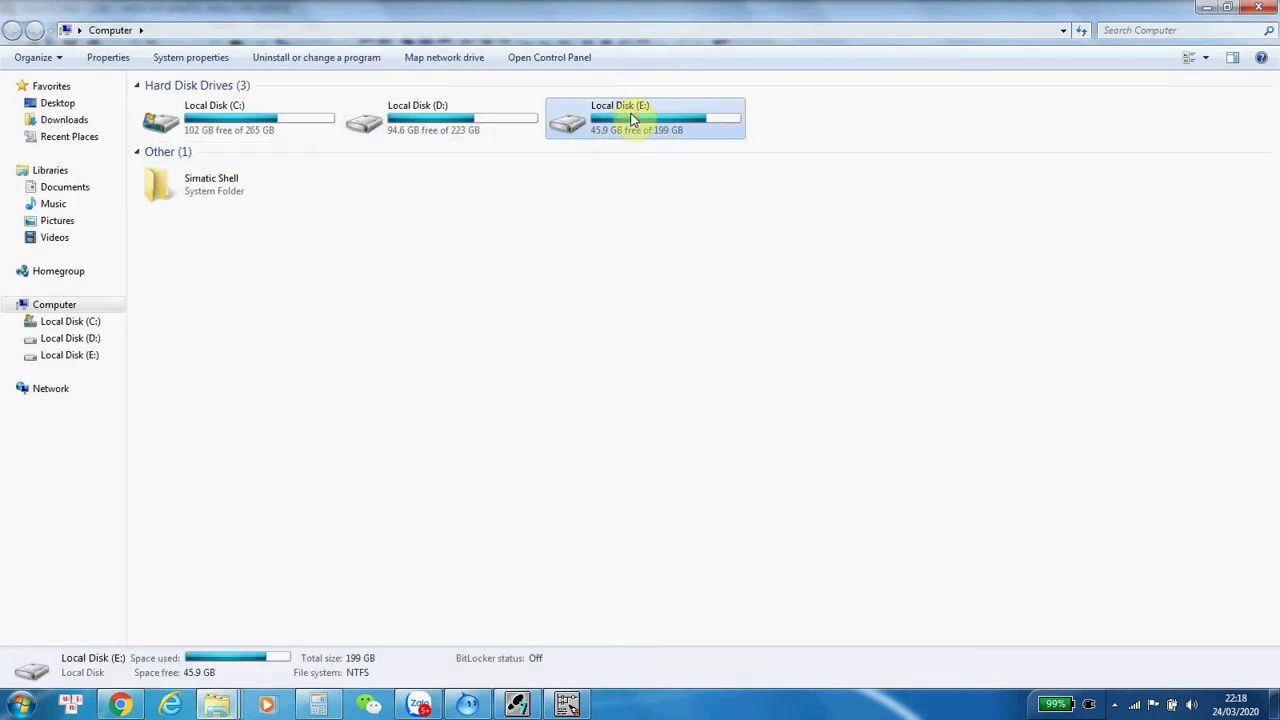
{"action": "double_click", "coordinate": [630, 118]}
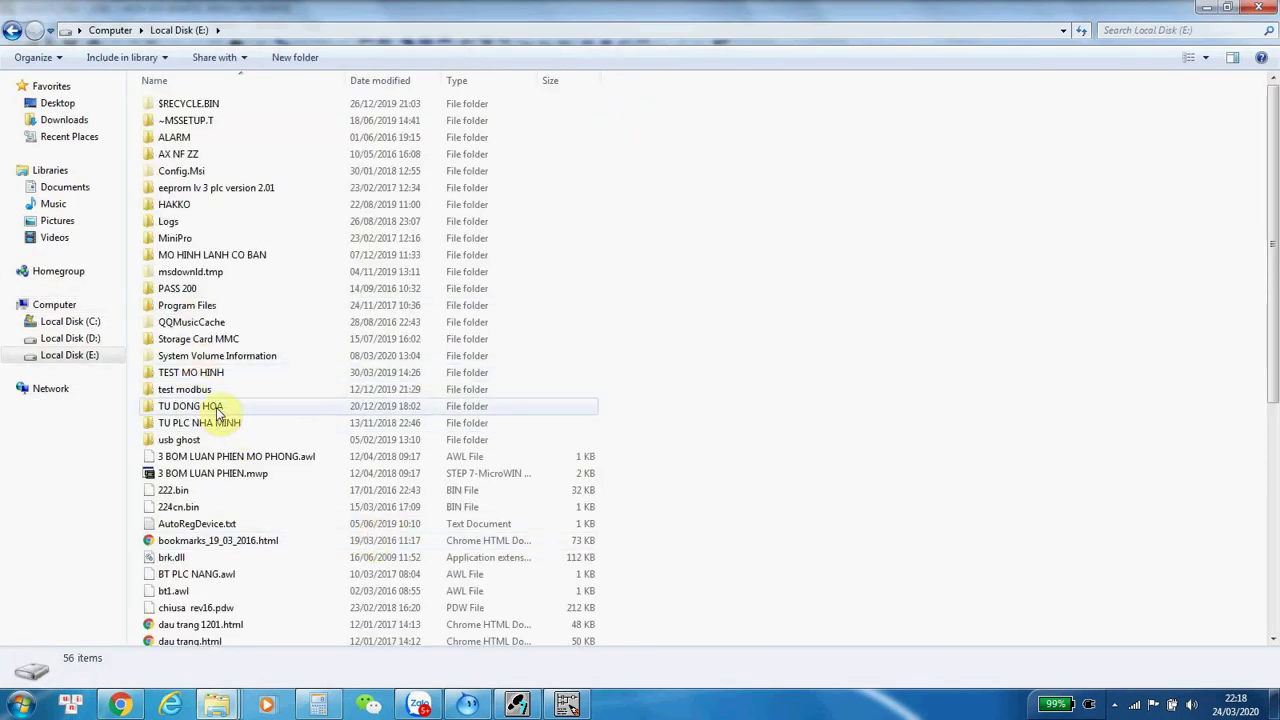
{"action": "scroll", "coordinate": [211, 435], "scroll_direction": "down", "scroll_amount": 8}
{"action": "scroll", "coordinate": [211, 440], "scroll_direction": "up", "scroll_amount": 8}
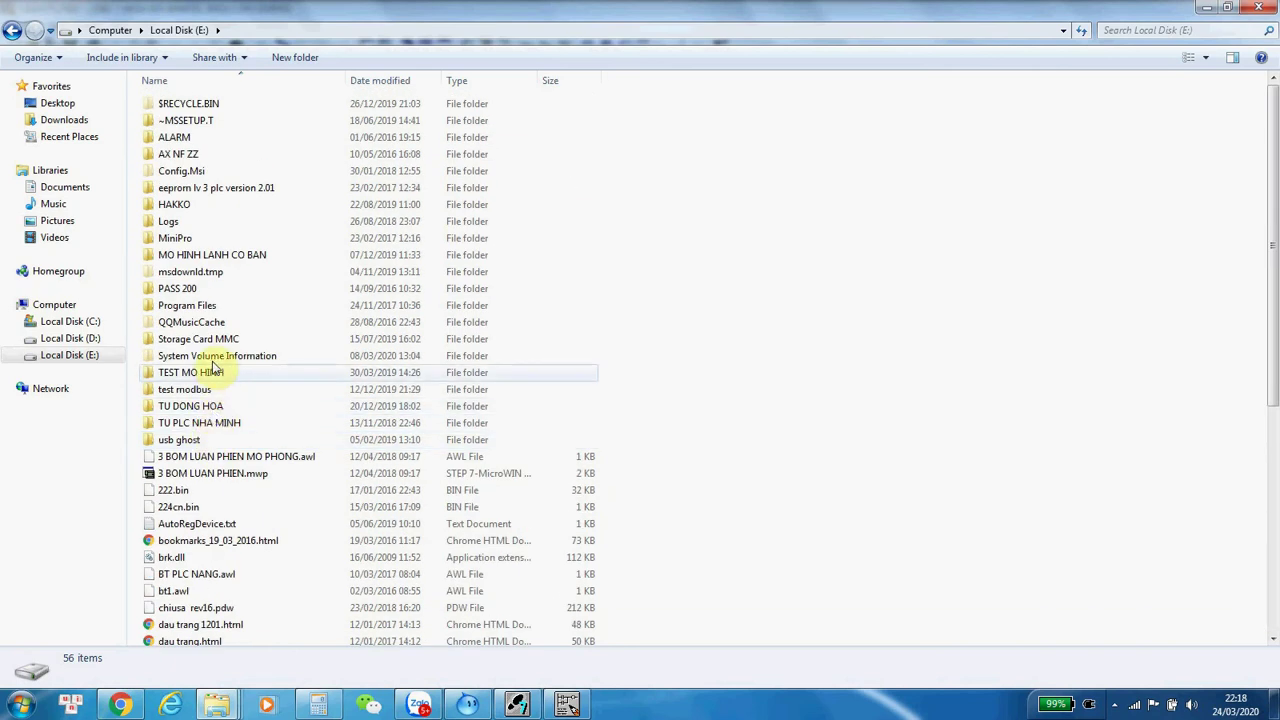
{"action": "key", "text": "super+d"}
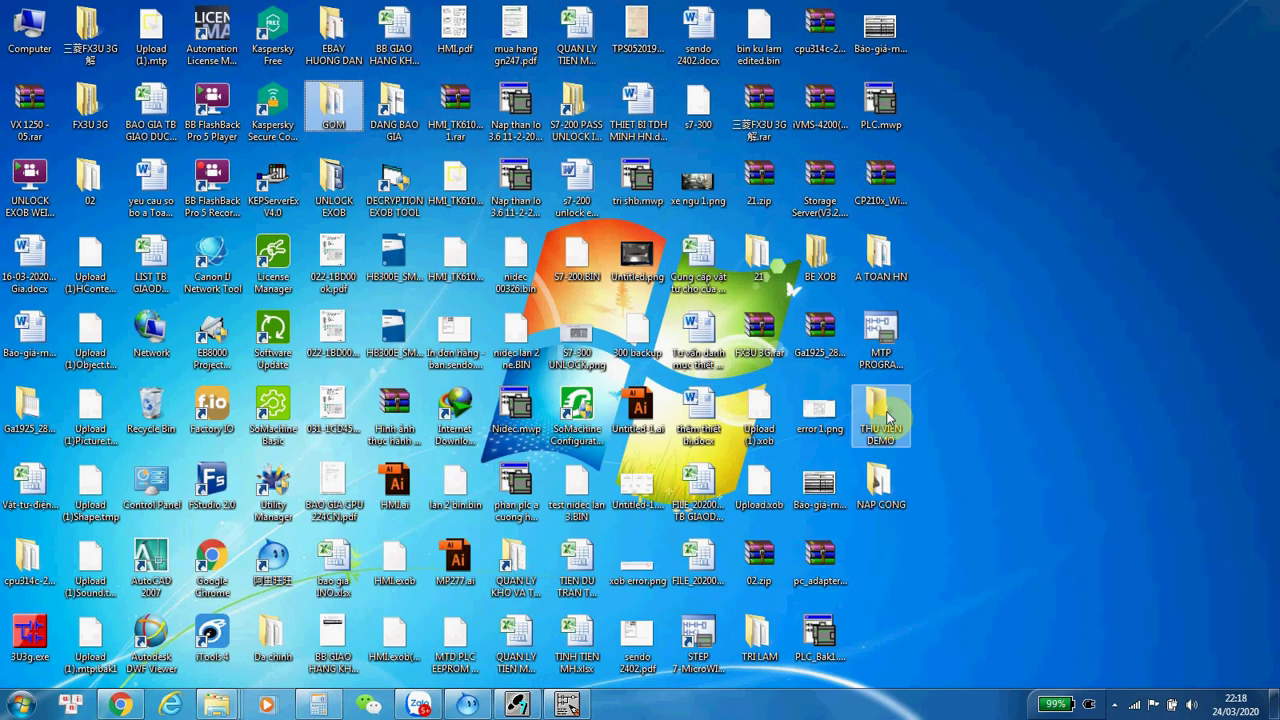
{"action": "double_click", "coordinate": [886, 428]}
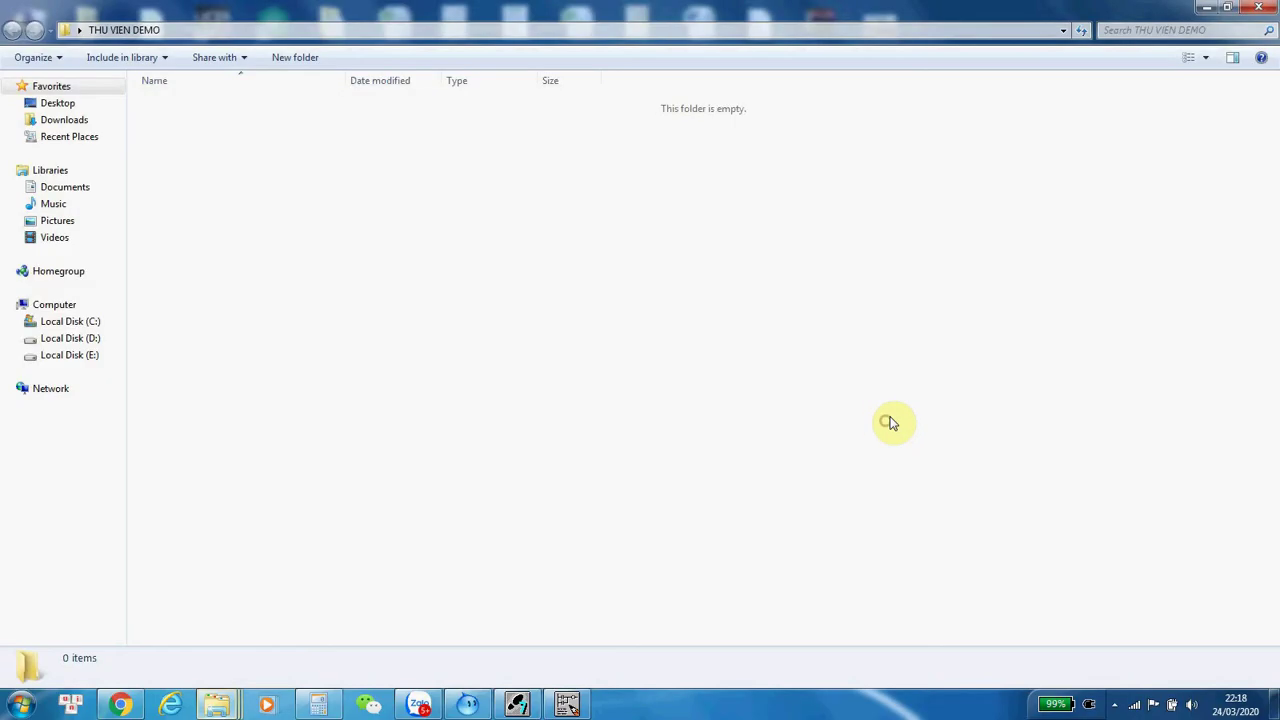
{"action": "key", "text": "alt+F4"}
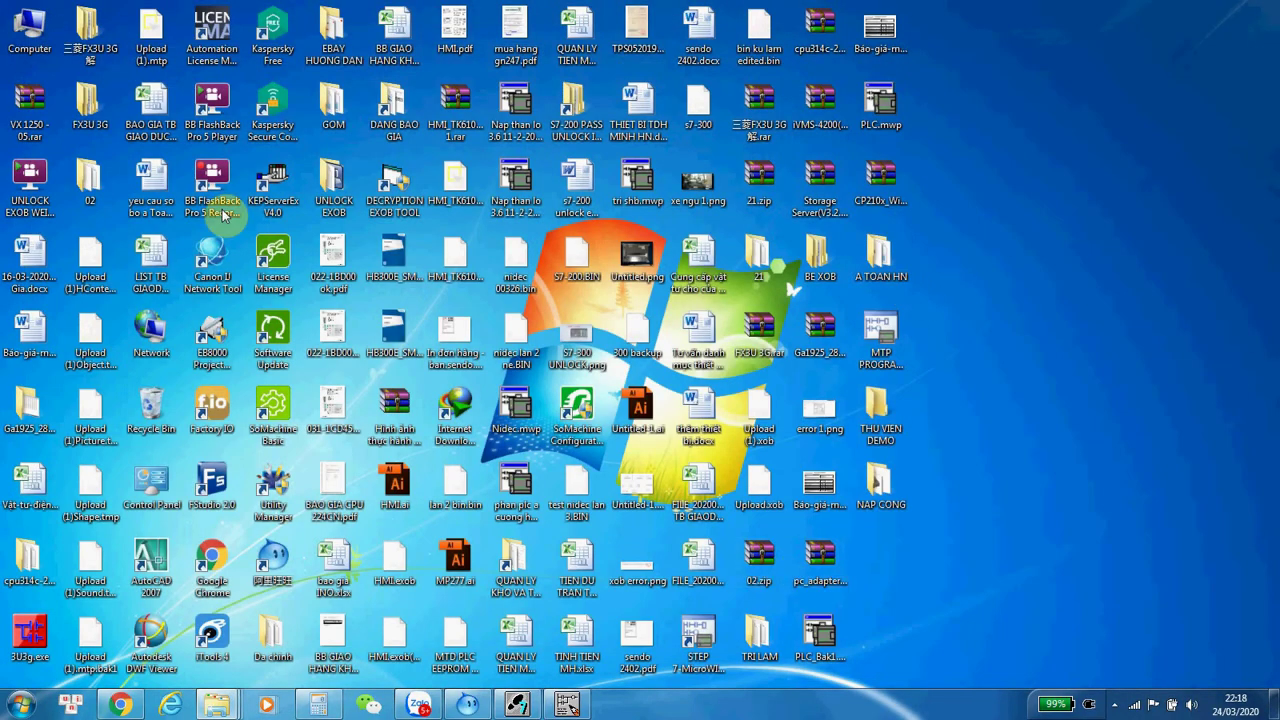
Browse E:\TU DONG HOA from Computer, then switch to Local Disk (D:) in the navigation pane.
{"action": "double_click", "coordinate": [38, 30]}
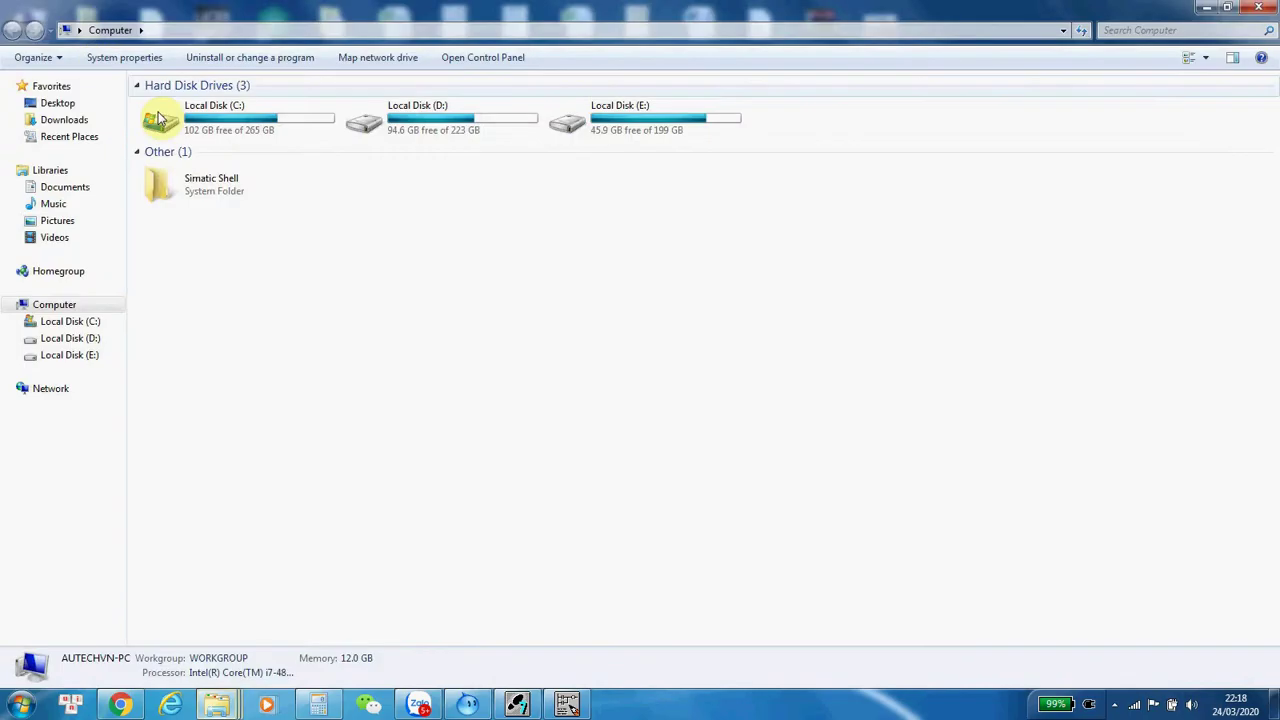
{"action": "double_click", "coordinate": [620, 122]}
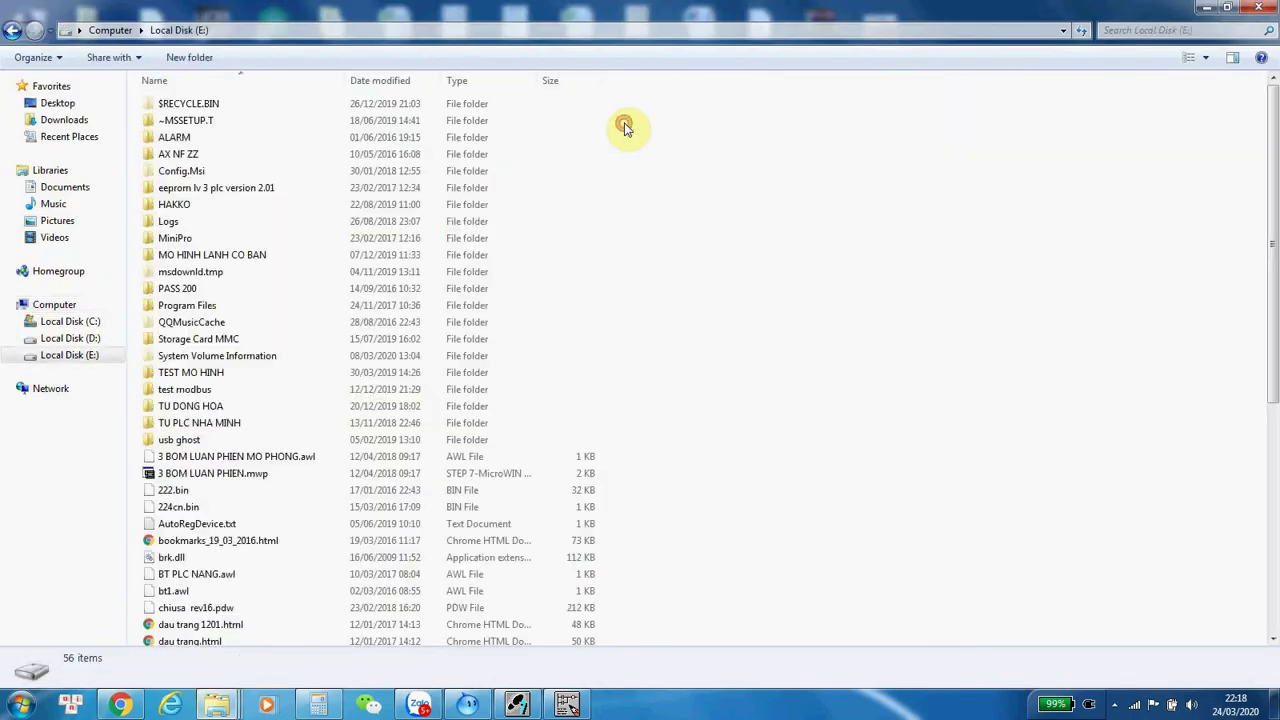
{"action": "double_click", "coordinate": [224, 414]}
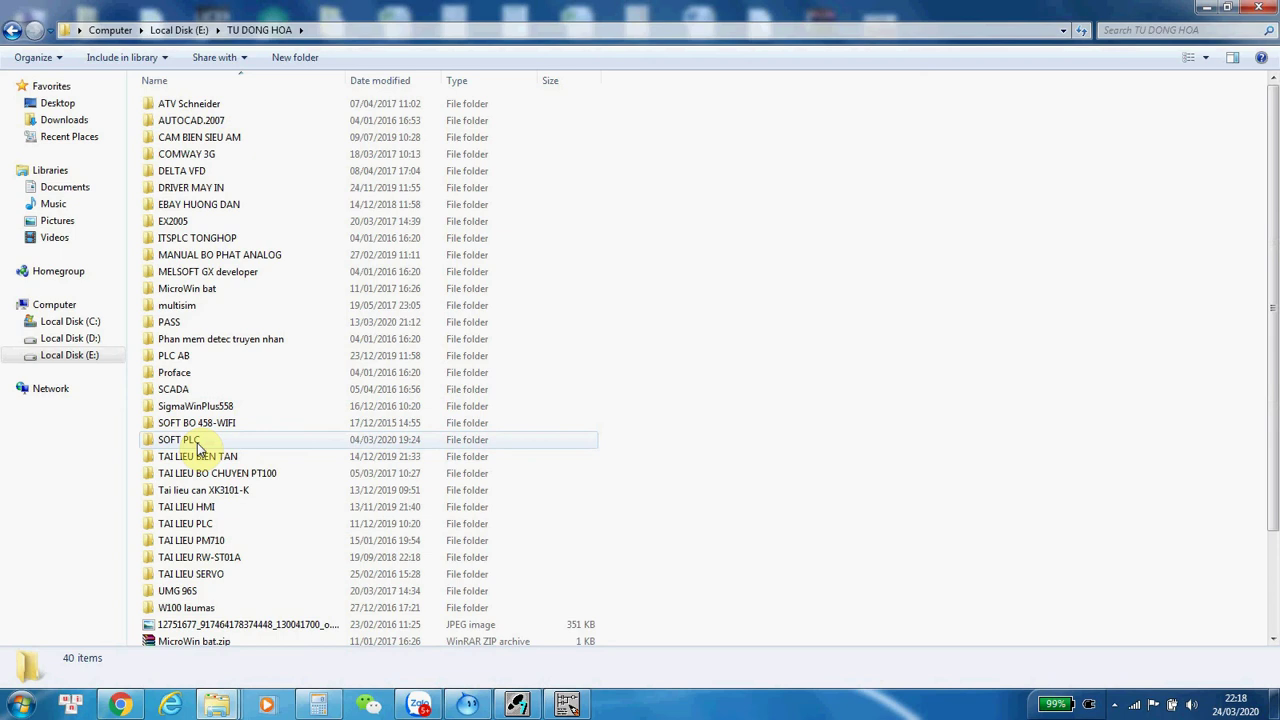
{"action": "left_click", "coordinate": [197, 445]}
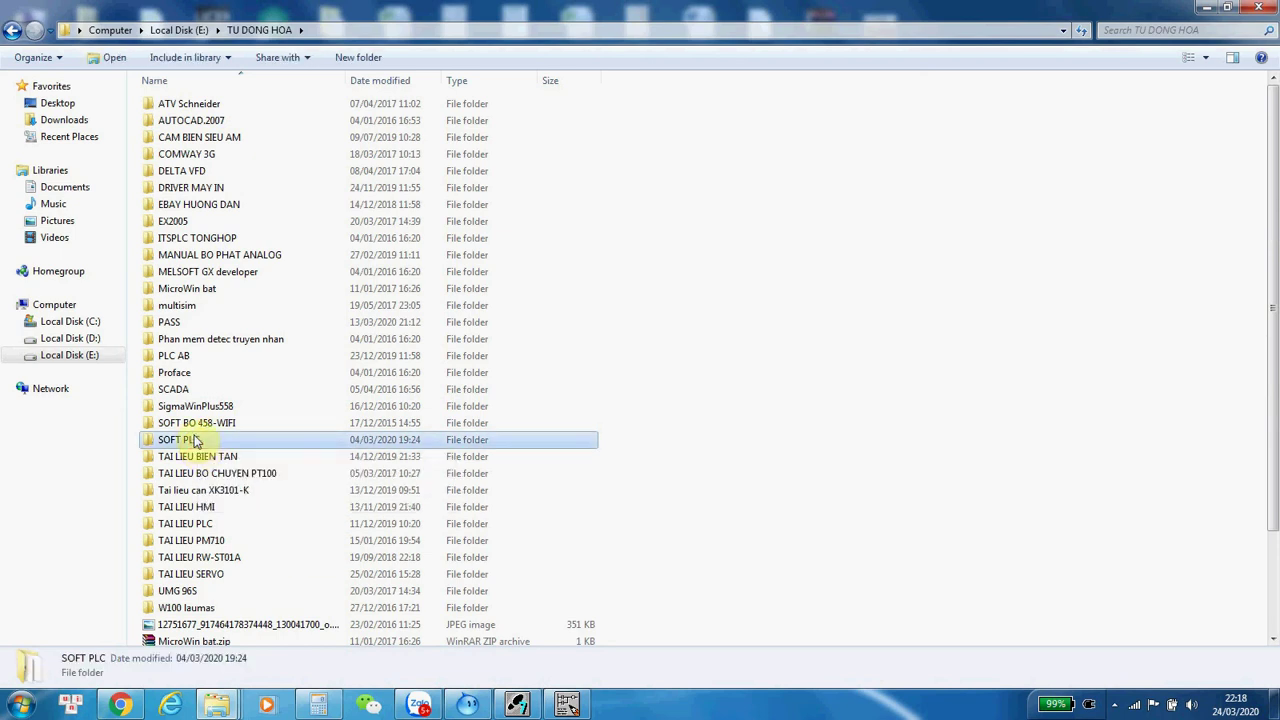
{"action": "left_click", "coordinate": [70, 340]}
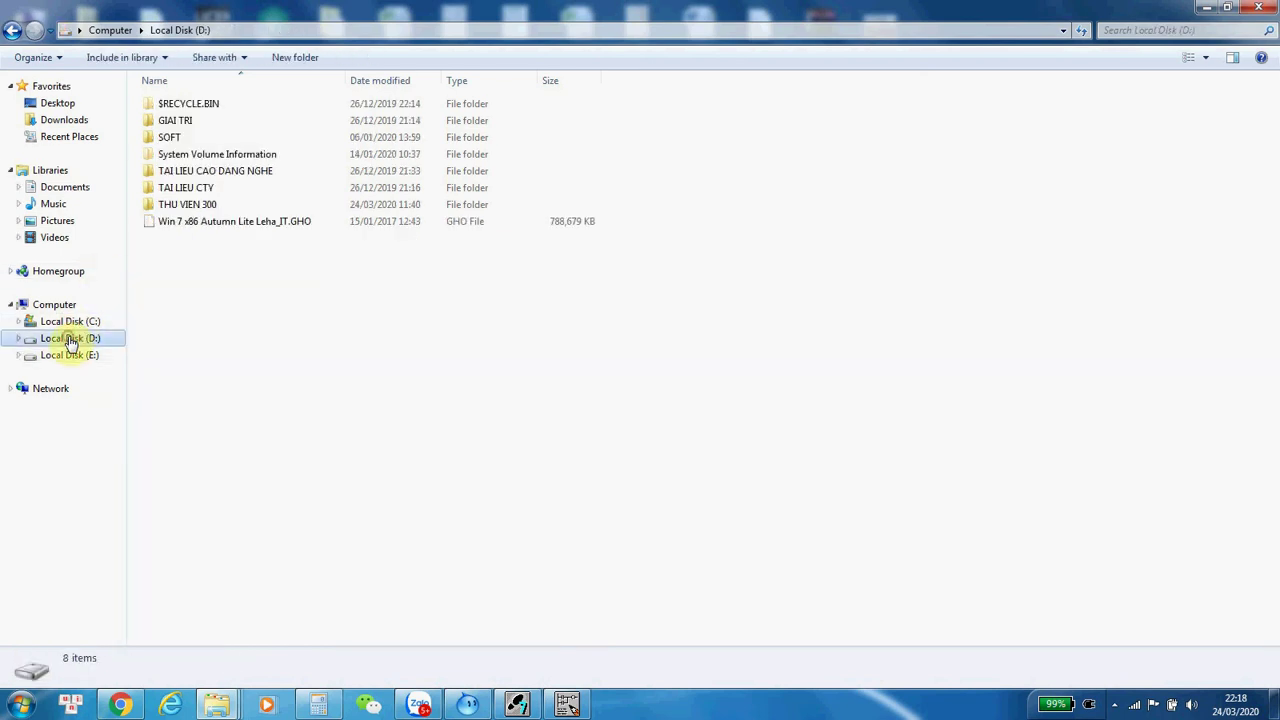
Open D:\THU VIEN 300\S_ITR to view the library files, then return to the SIMATIC Manager window.
{"action": "double_click", "coordinate": [199, 207]}
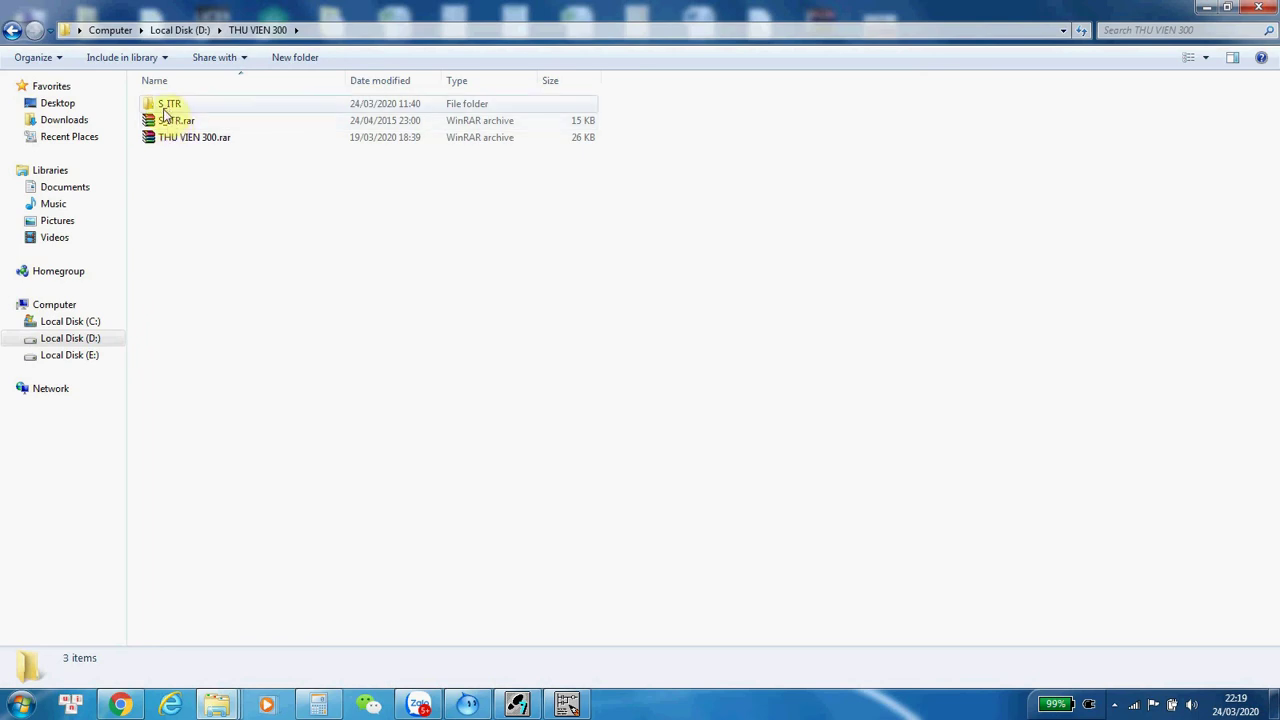
{"action": "mouse_move", "coordinate": [178, 112]}
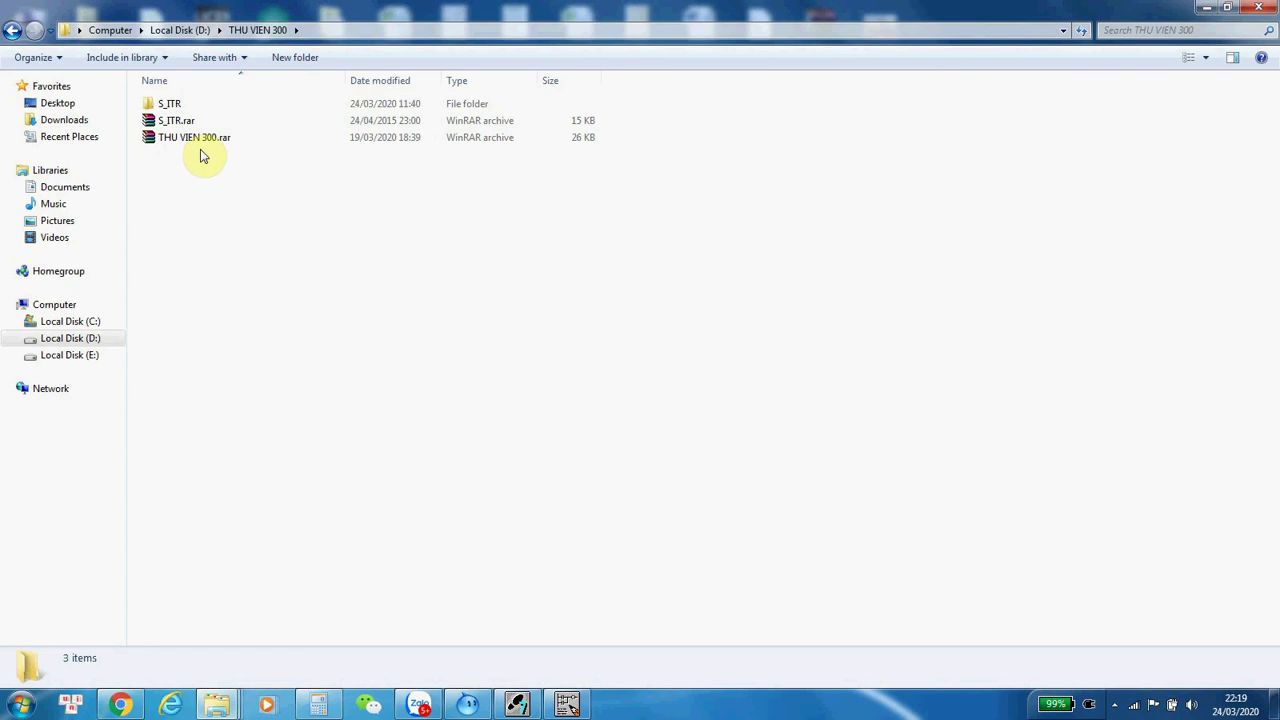
{"action": "double_click", "coordinate": [167, 104]}
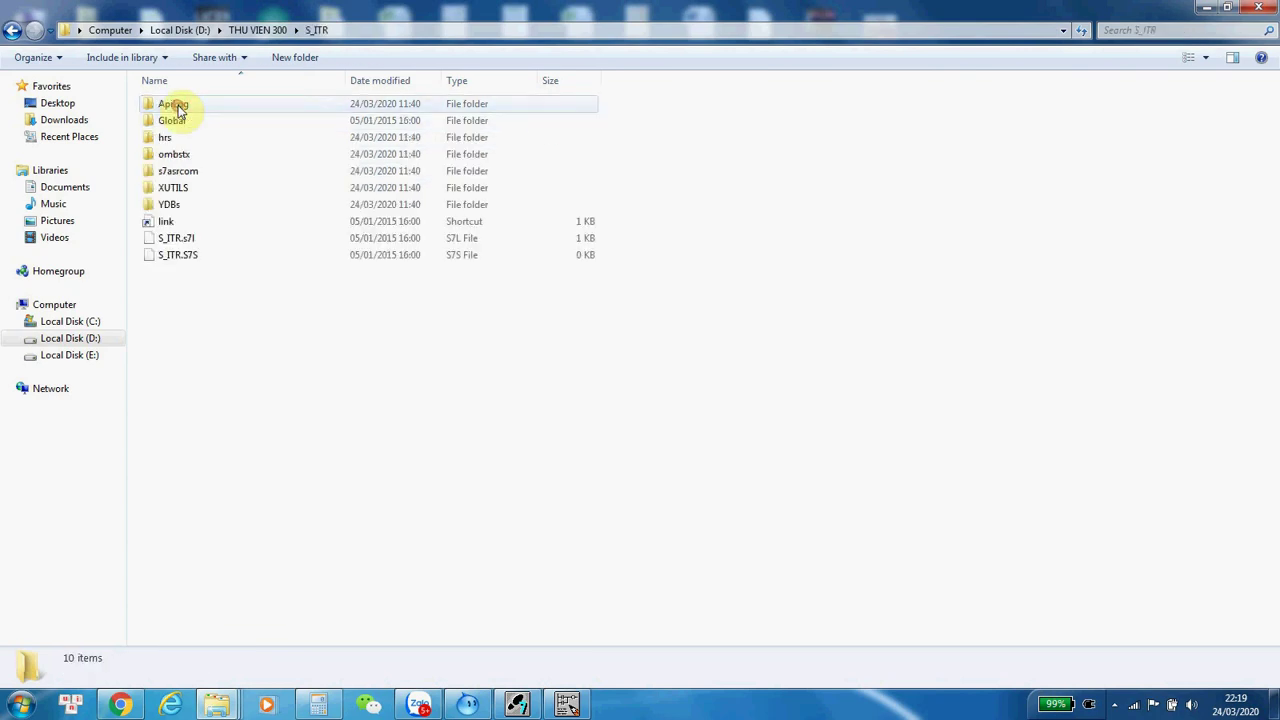
{"action": "left_click", "coordinate": [566, 705]}
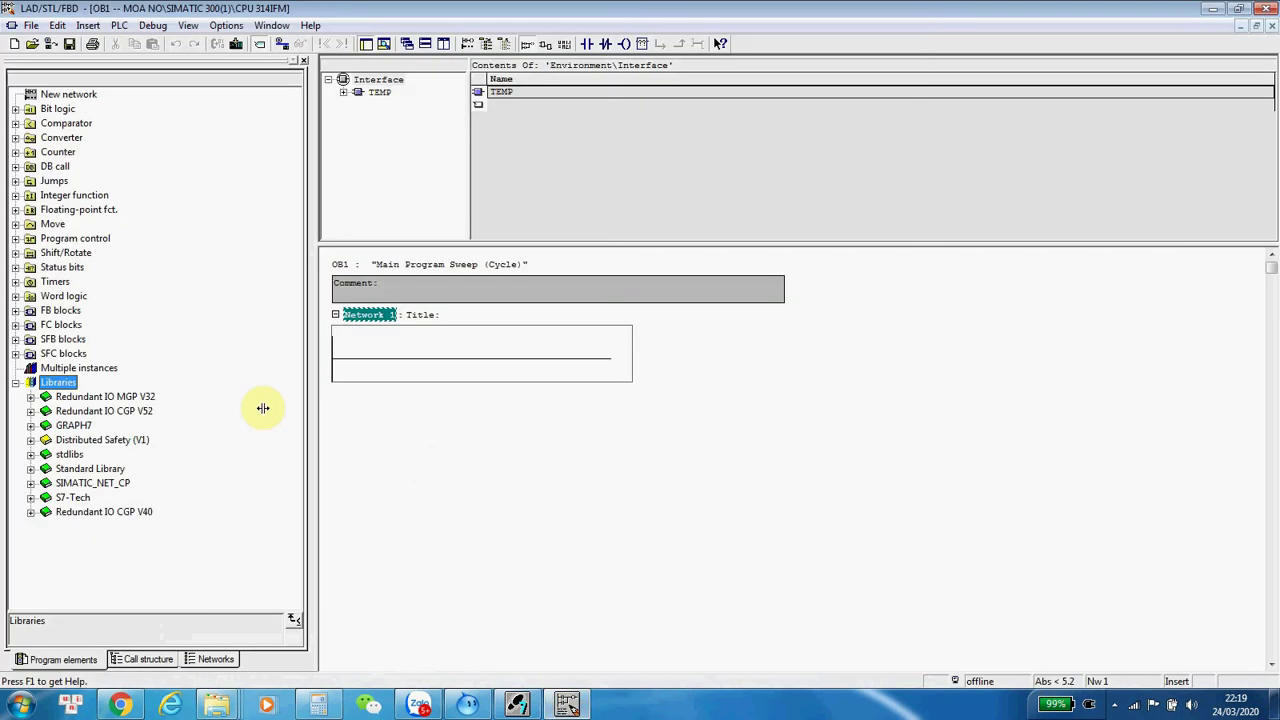
{"action": "left_click", "coordinate": [1268, 8]}
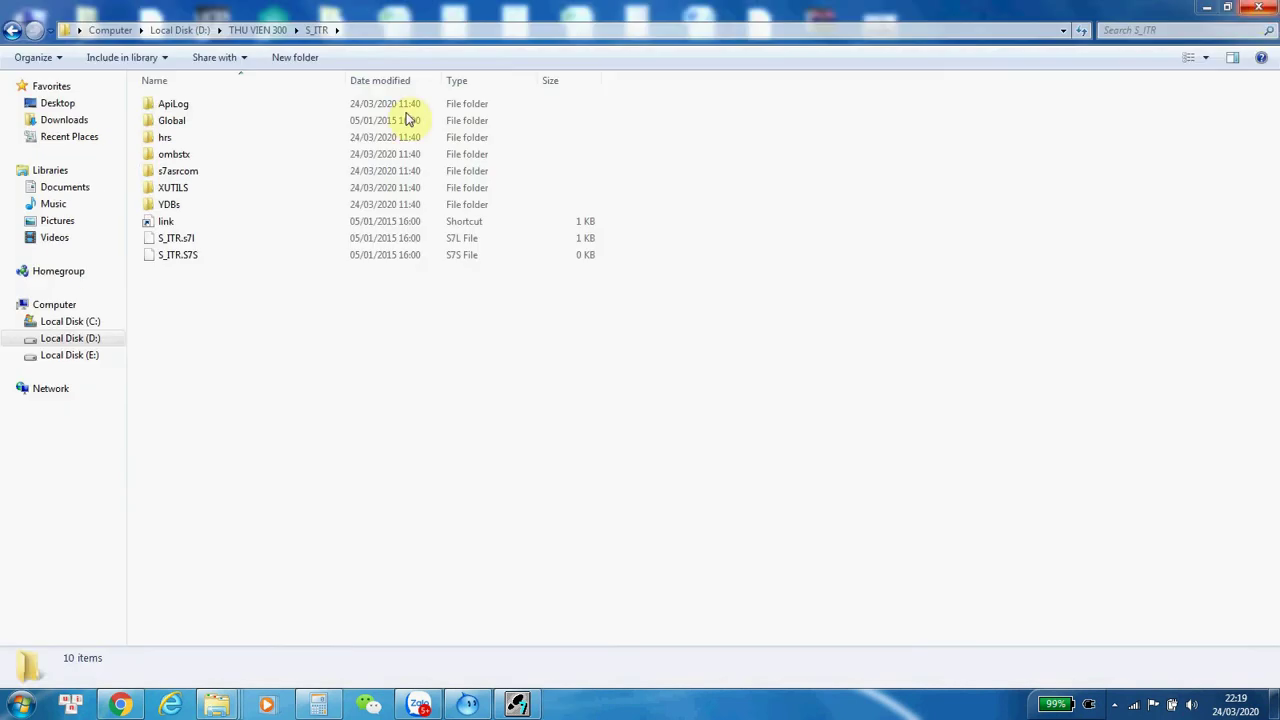
Through File > New, create a Library-type item named abcdaa in the S7libs folder.
{"action": "left_click", "coordinate": [516, 703]}
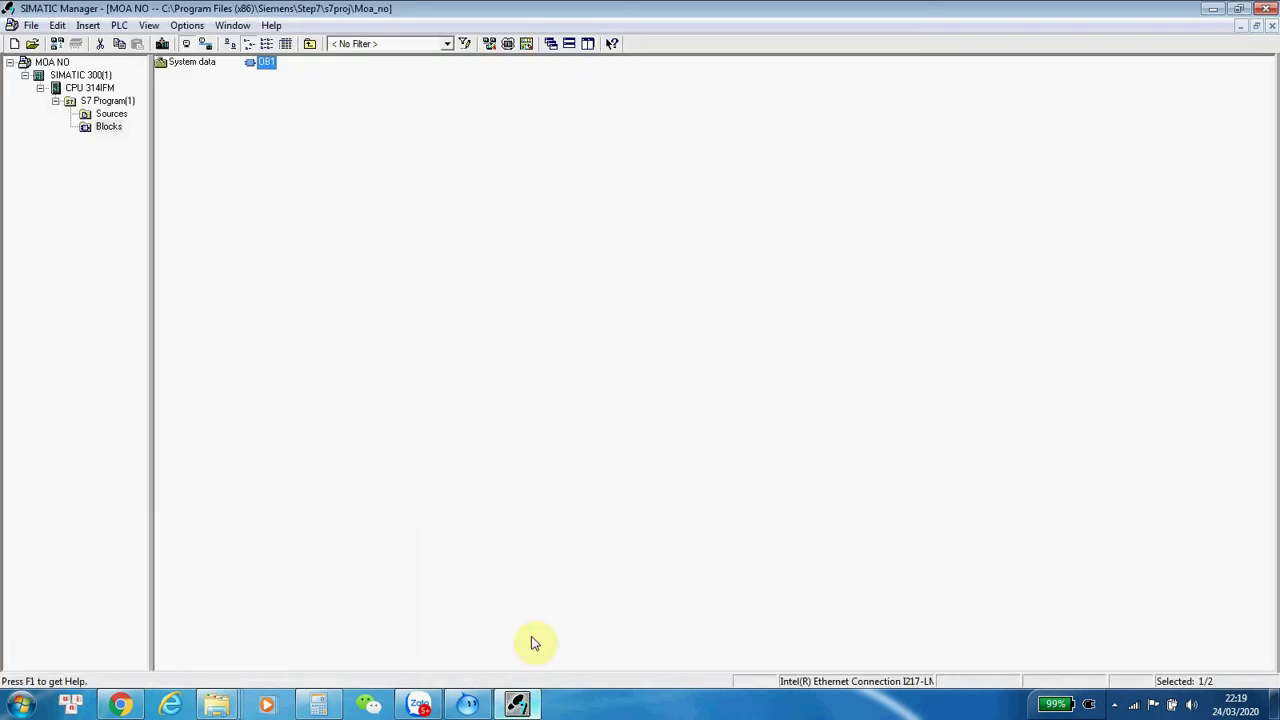
{"action": "left_click", "coordinate": [30, 25]}
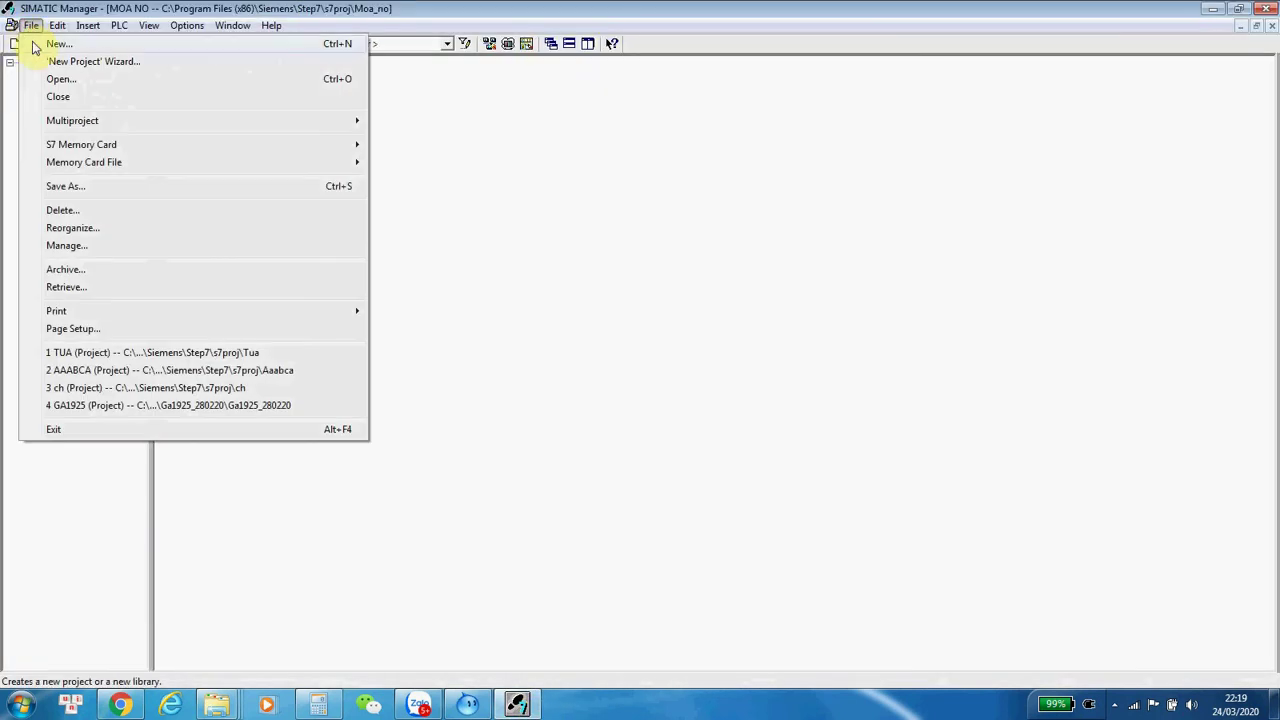
{"action": "left_click", "coordinate": [35, 45]}
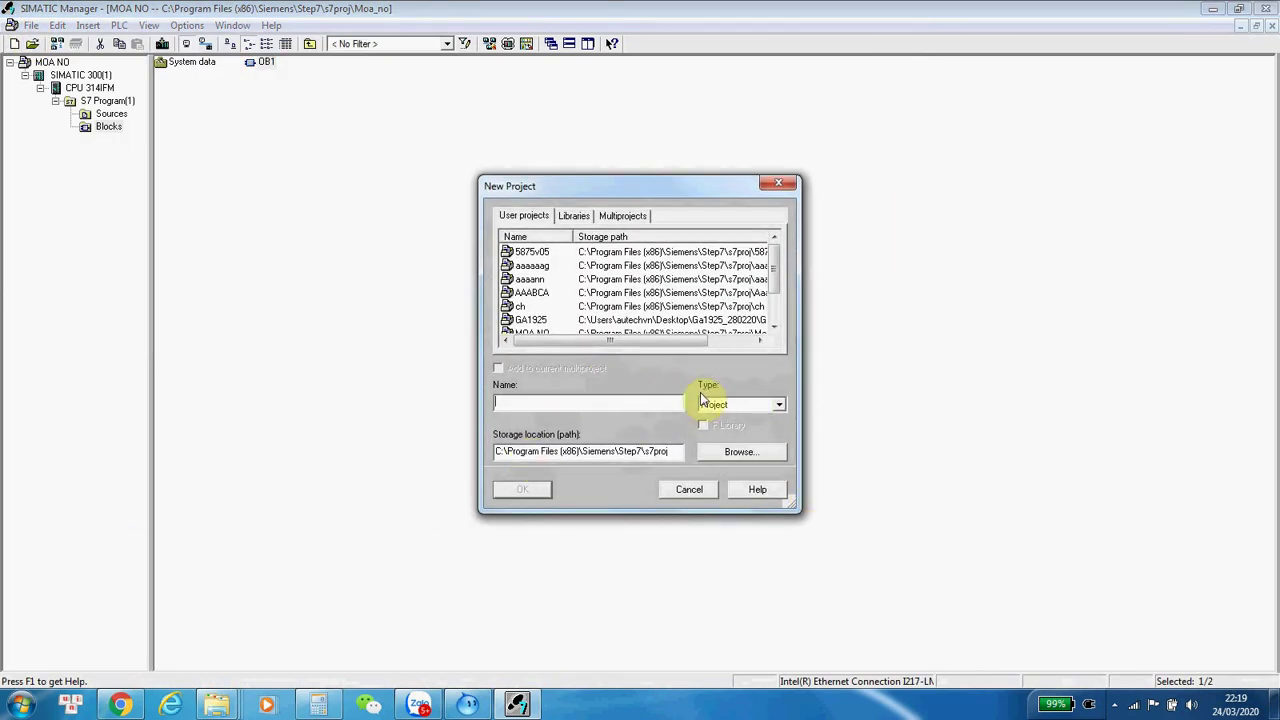
{"action": "left_click", "coordinate": [777, 405]}
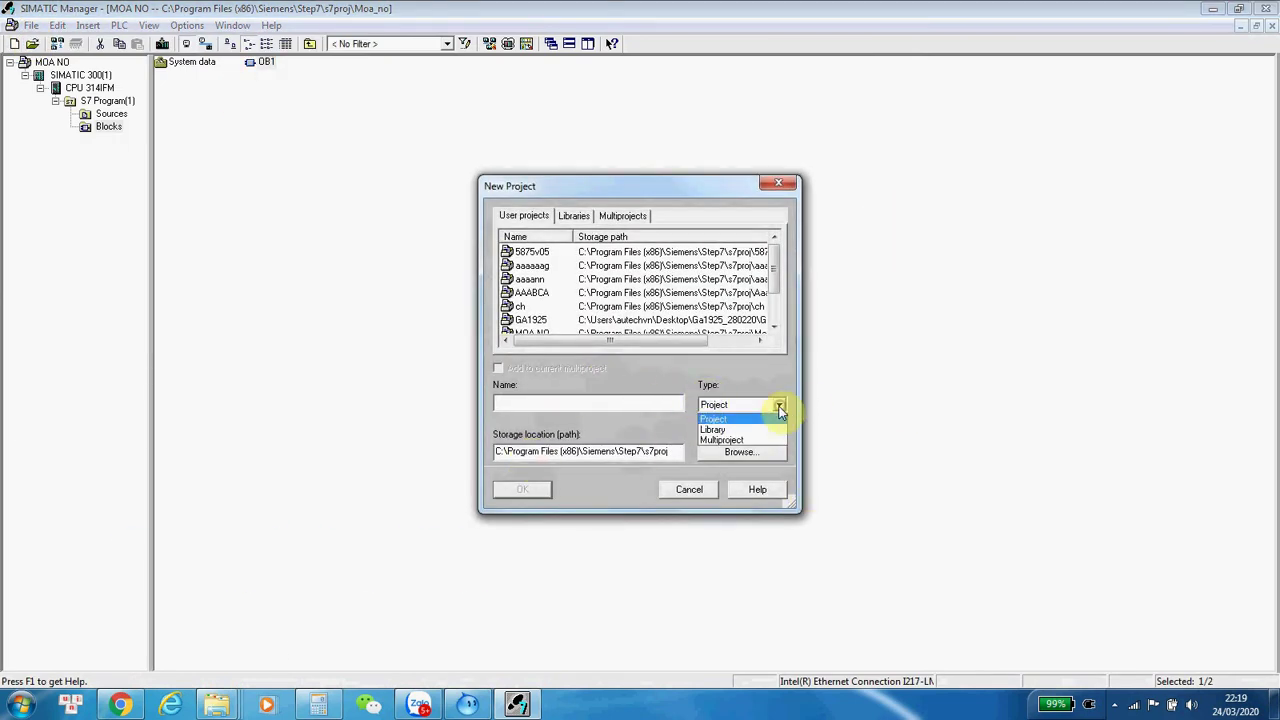
{"action": "left_click", "coordinate": [735, 429]}
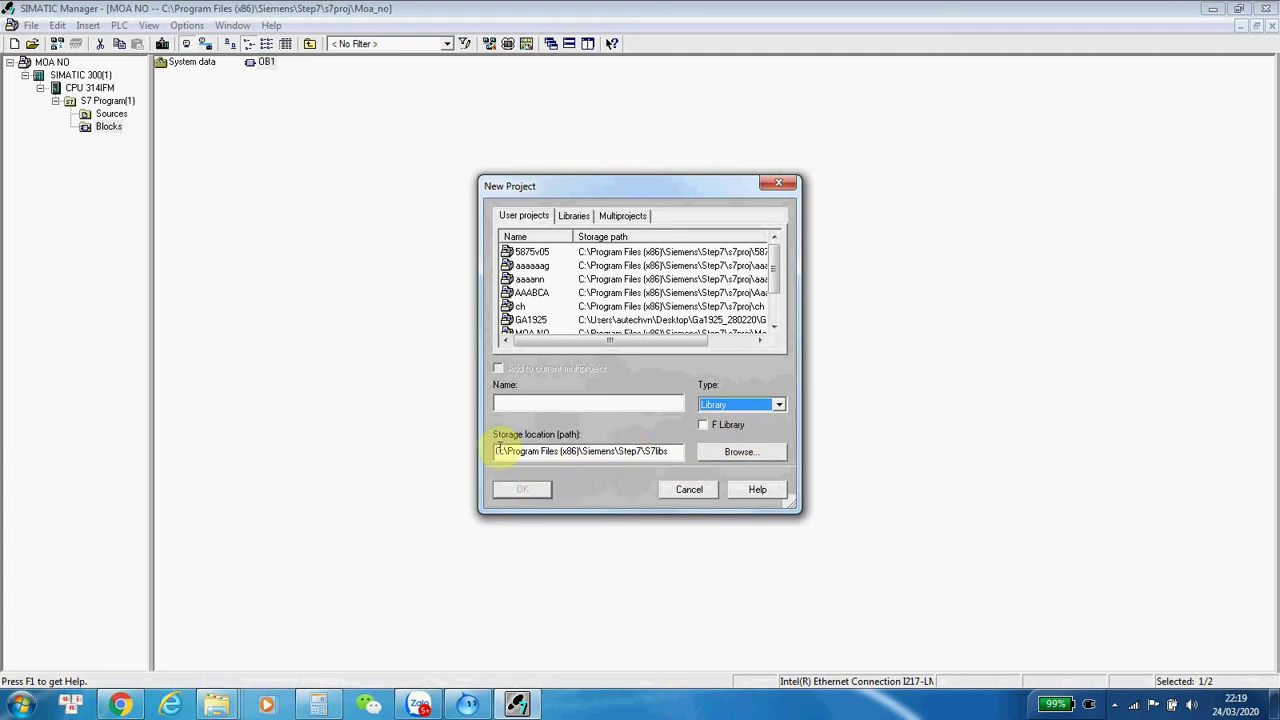
{"action": "left_click_drag", "start_coordinate": [545, 452], "coordinate": [660, 458]}
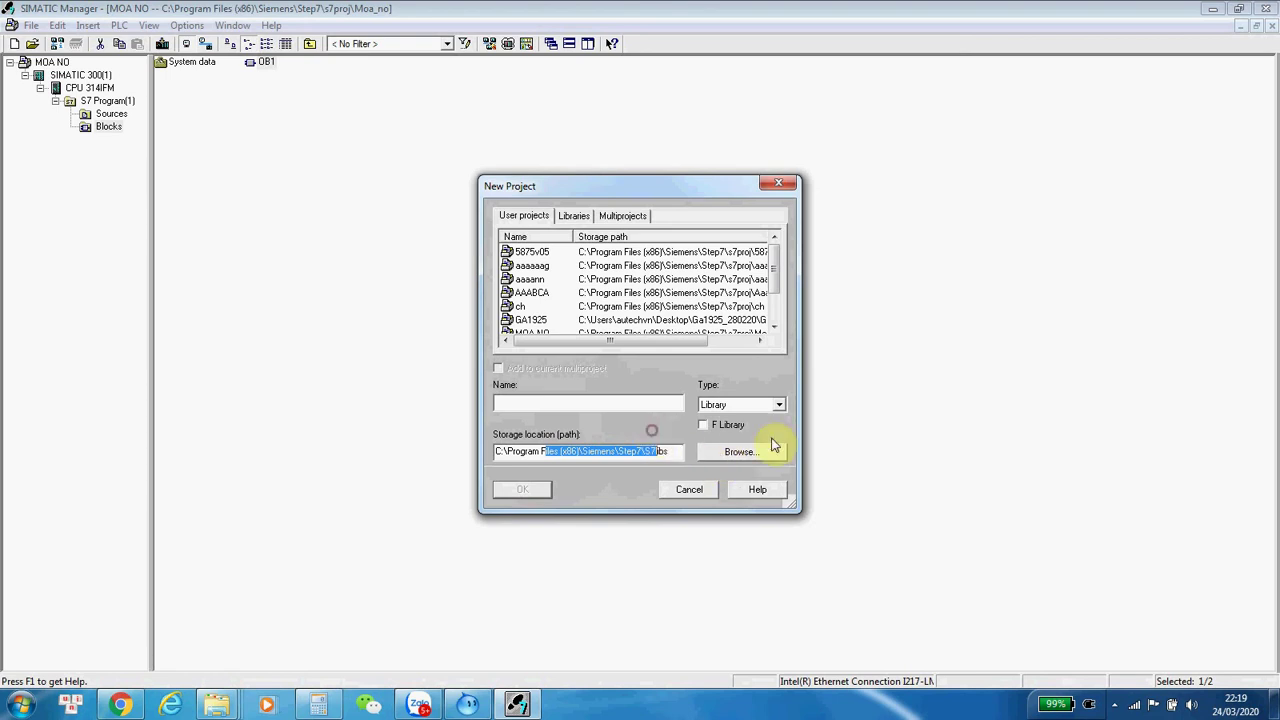
{"action": "left_click", "coordinate": [656, 404]}
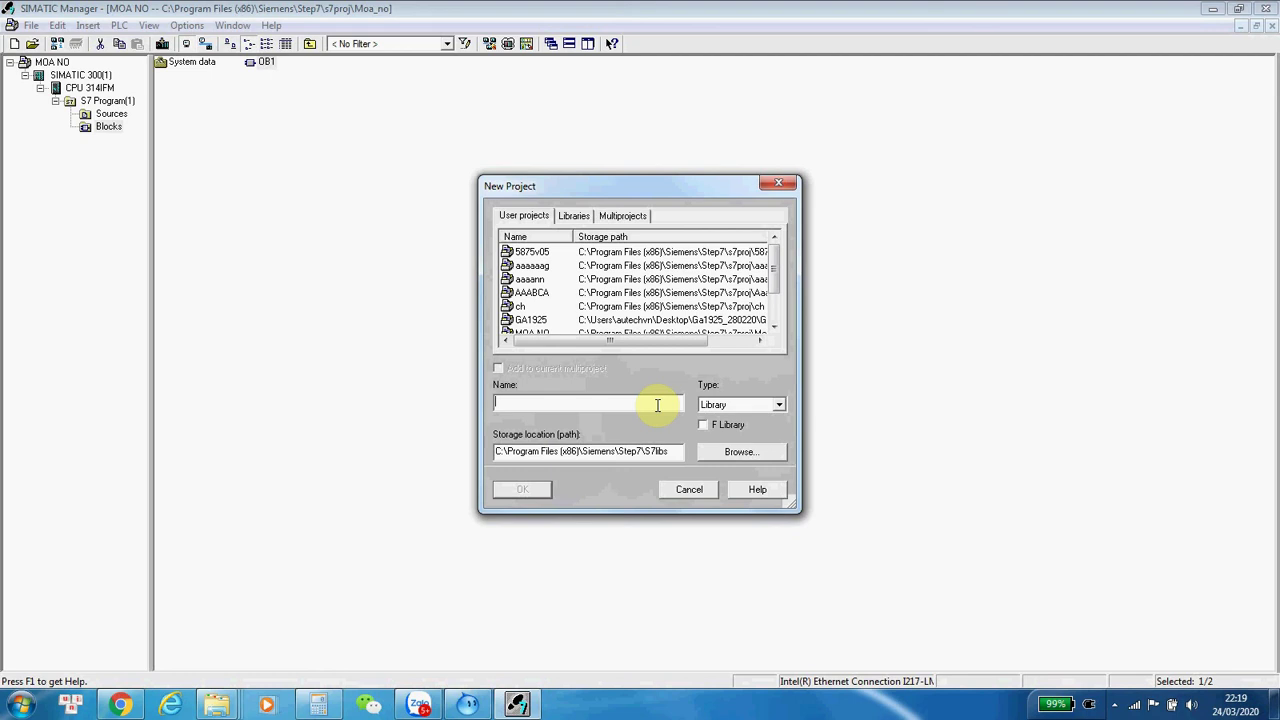
{"action": "type", "text": "abcdaa"}
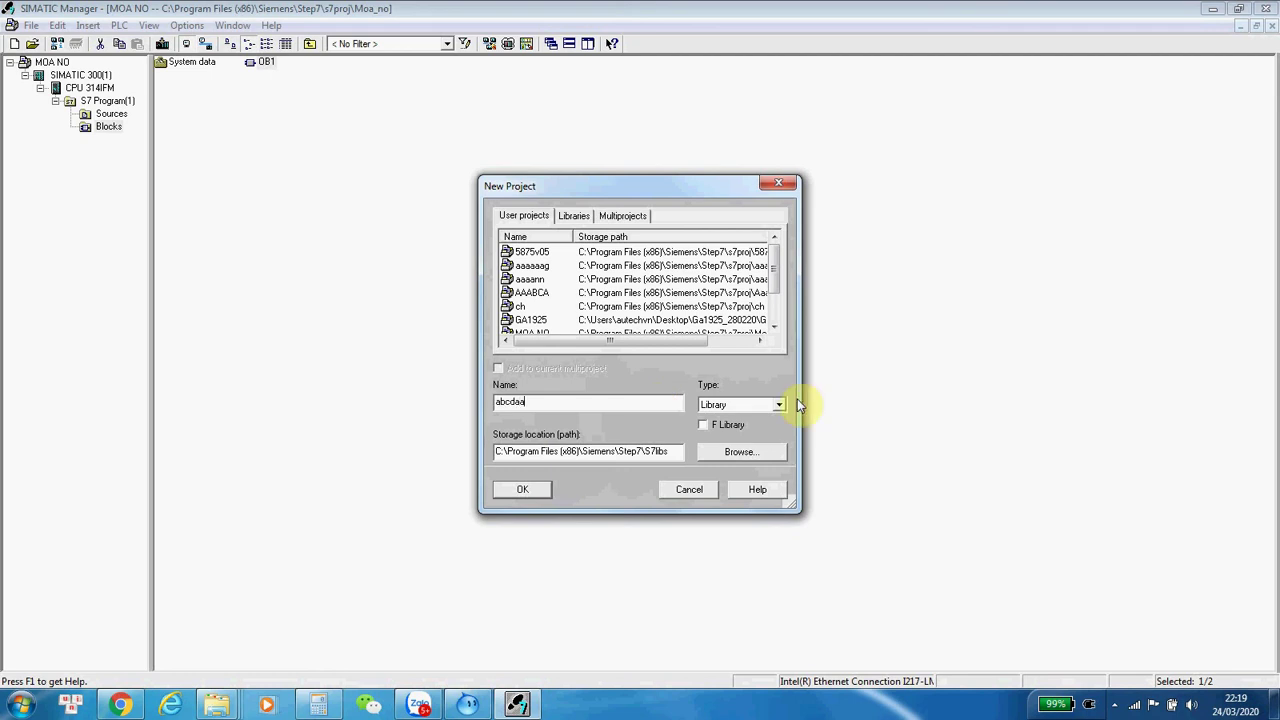
{"action": "left_click", "coordinate": [512, 489]}
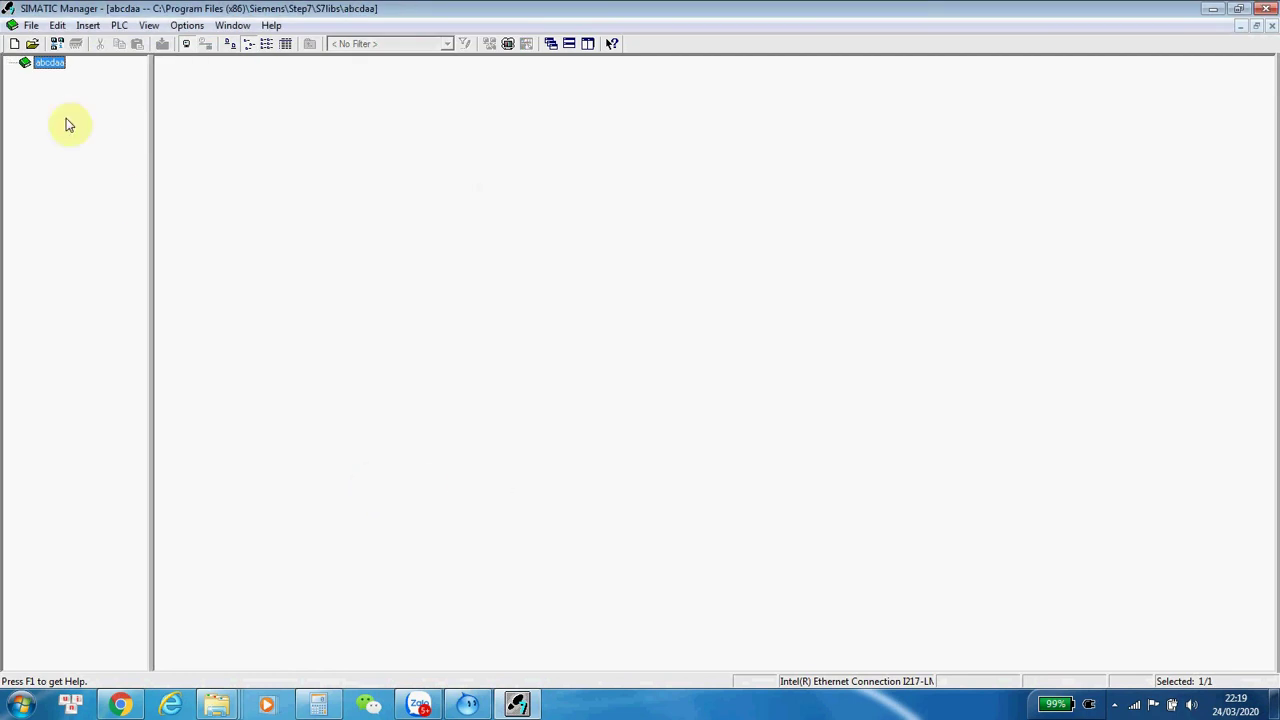
{"action": "left_click", "coordinate": [33, 25]}
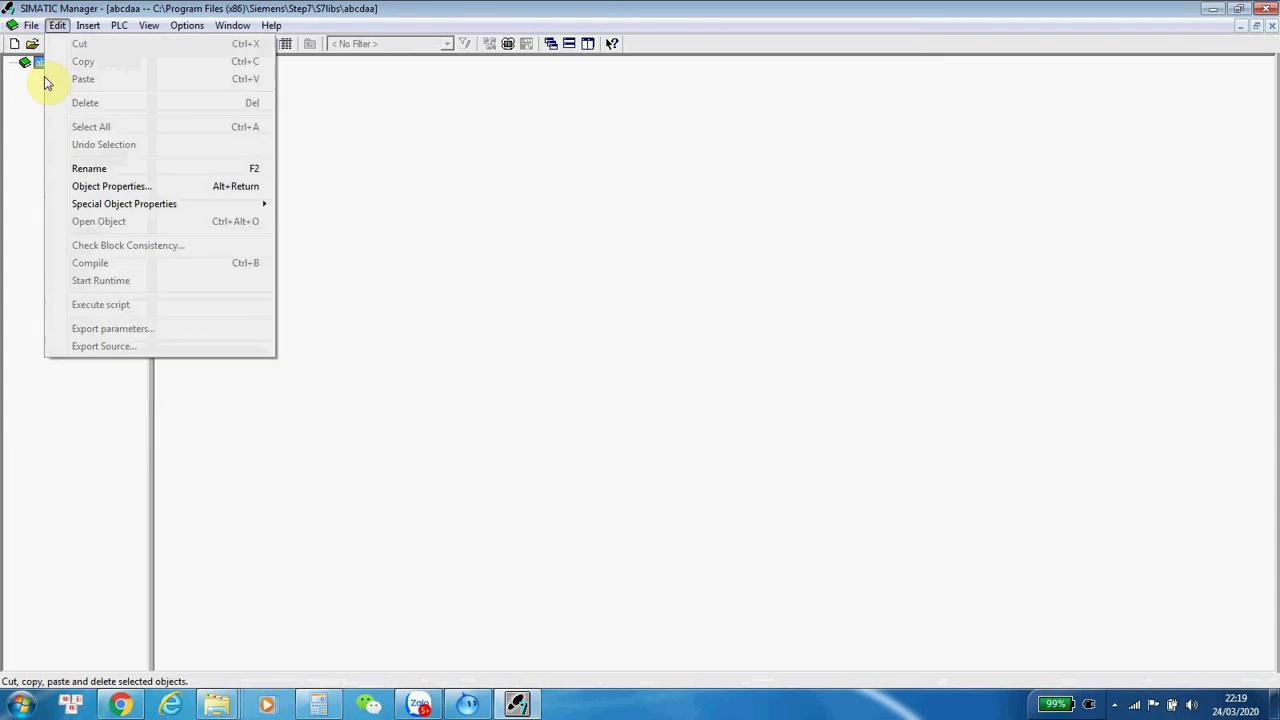
Through File > Open and Browse, navigate to D:\THU VIEN 300 and open the S_ITR library.
{"action": "left_click", "coordinate": [44, 79]}
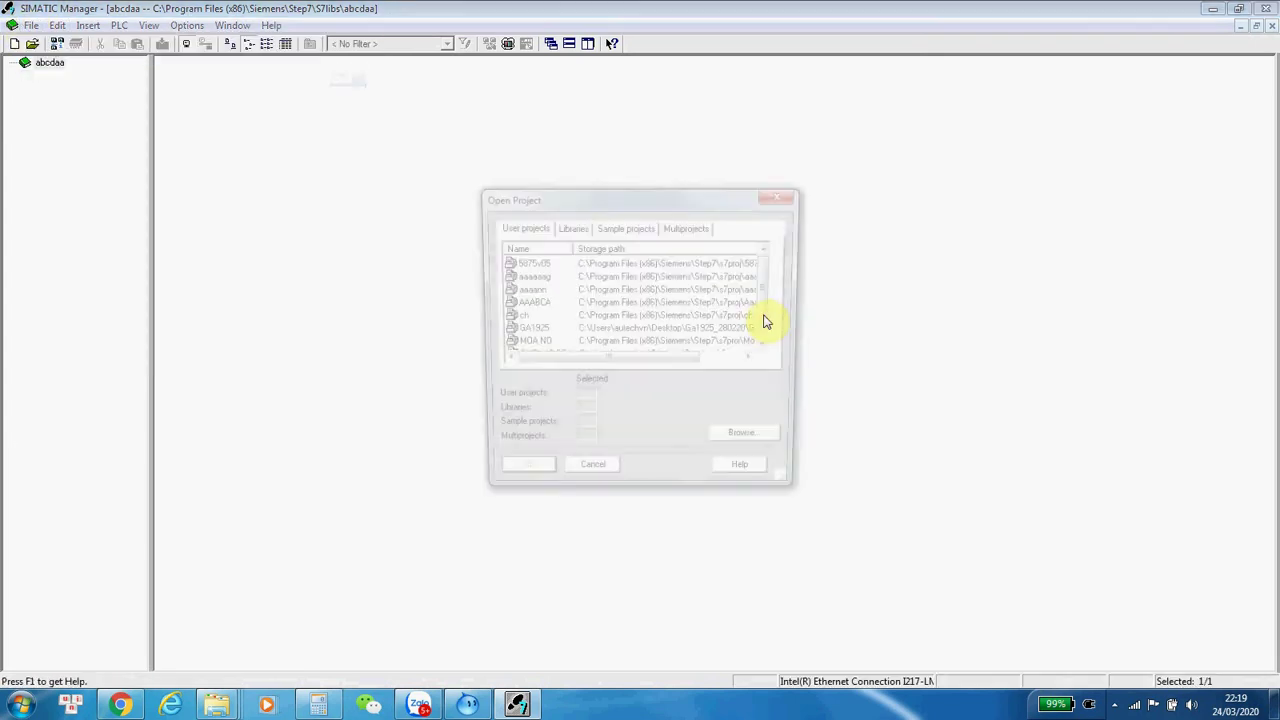
{"action": "left_click", "coordinate": [753, 445]}
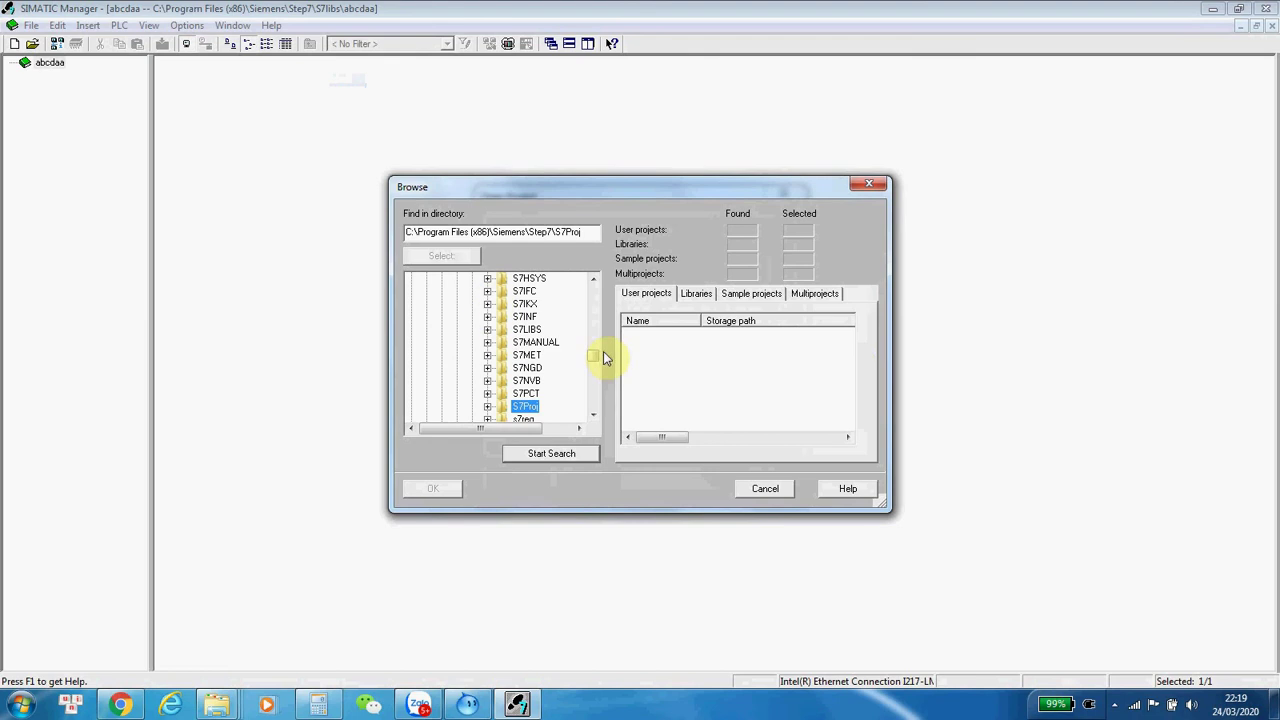
{"action": "left_click_drag", "start_coordinate": [592, 355], "coordinate": [596, 271]}
{"action": "left_click", "coordinate": [425, 316]}
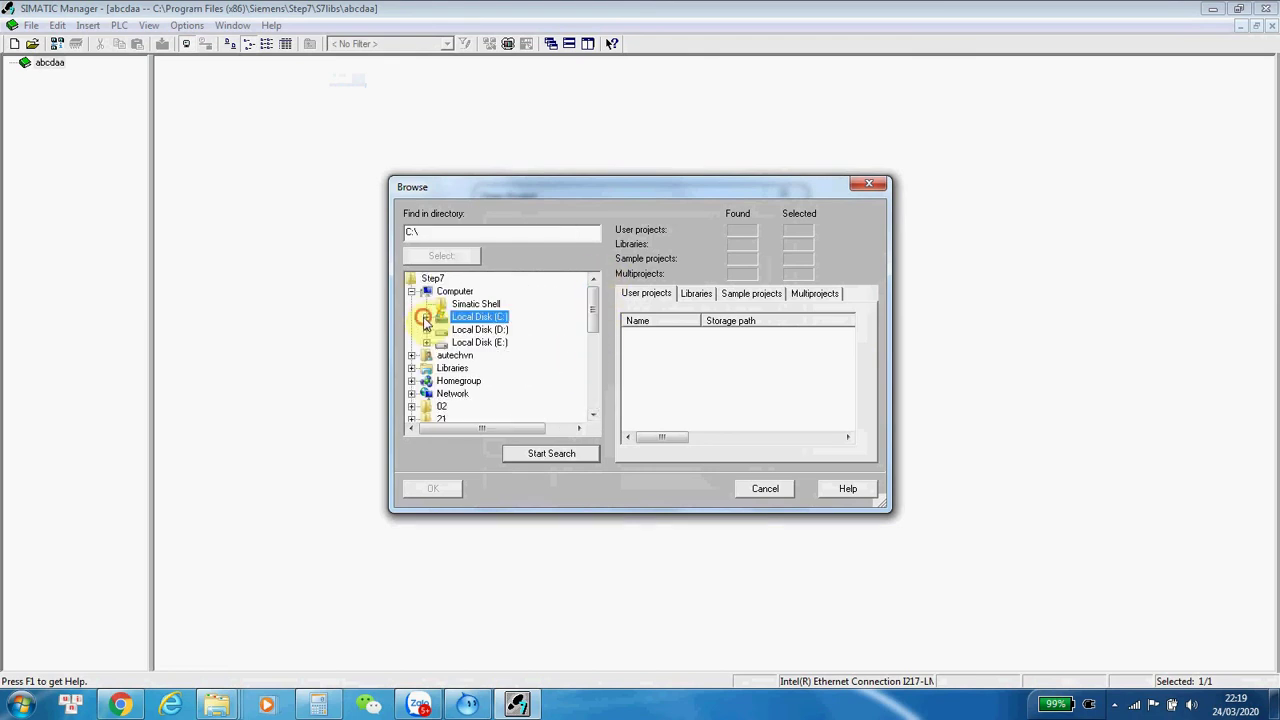
{"action": "double_click", "coordinate": [470, 336]}
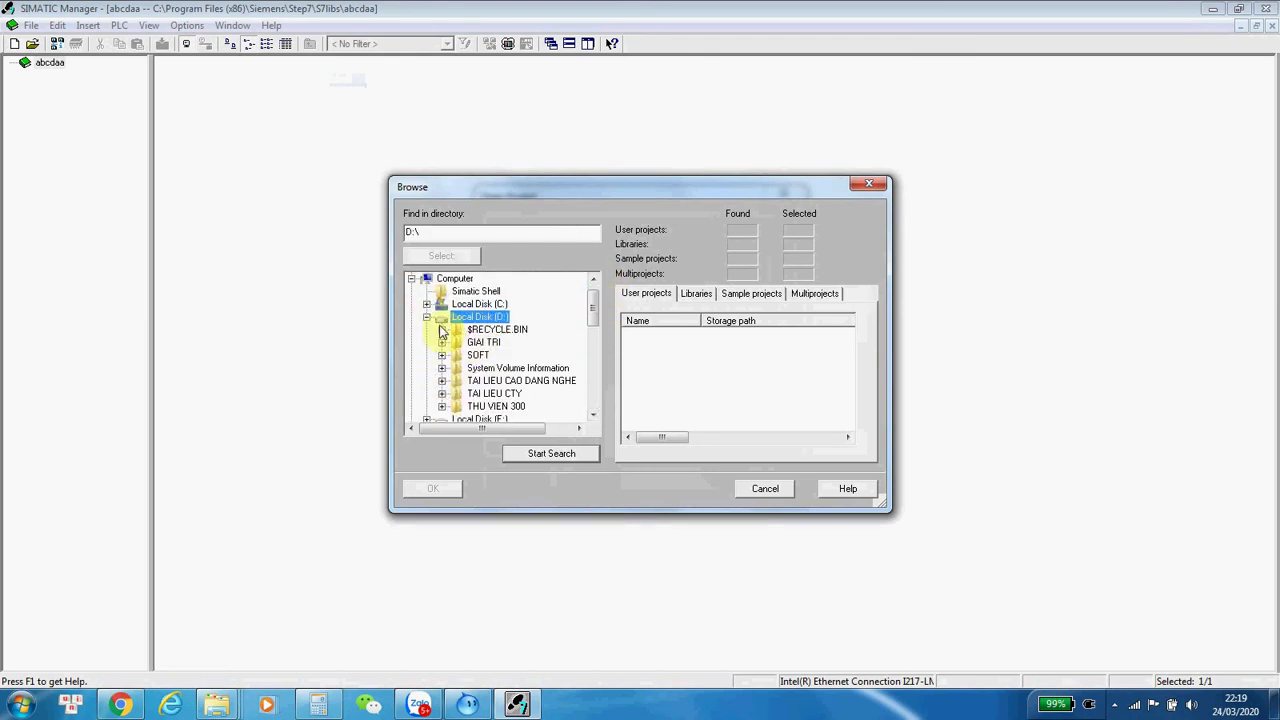
{"action": "left_click_drag", "start_coordinate": [592, 309], "coordinate": [596, 318]}
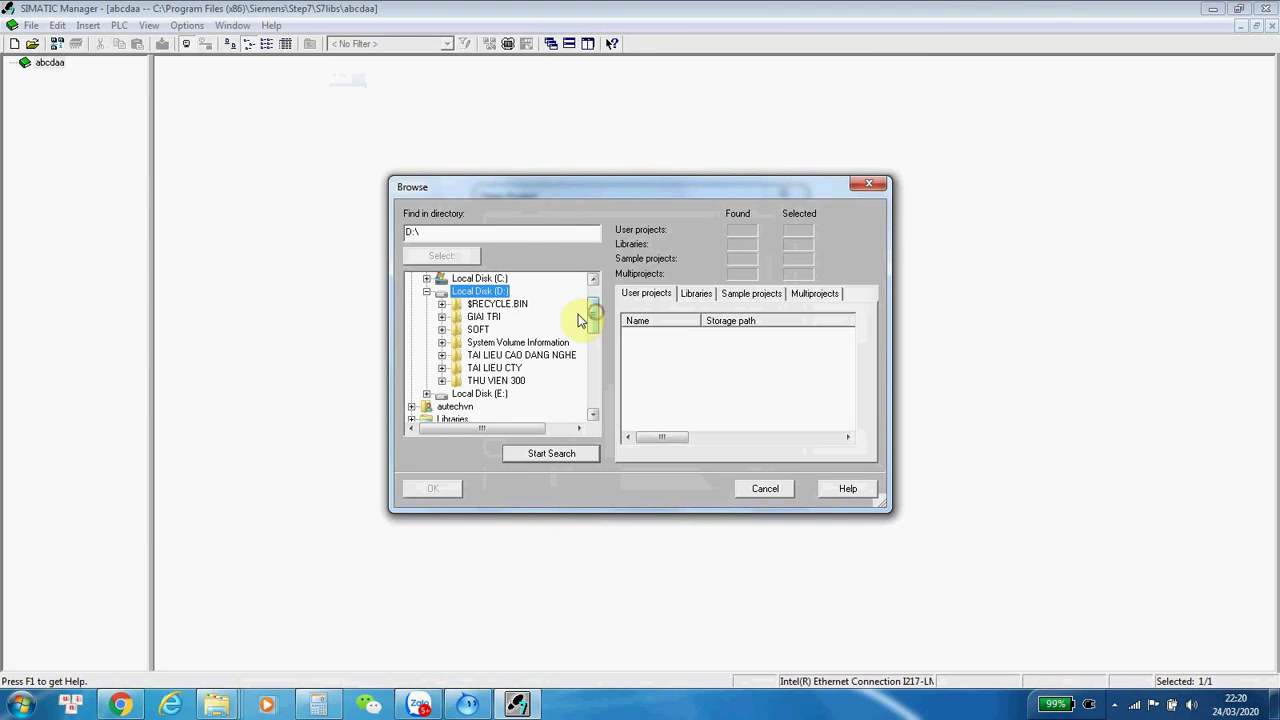
{"action": "double_click", "coordinate": [496, 381]}
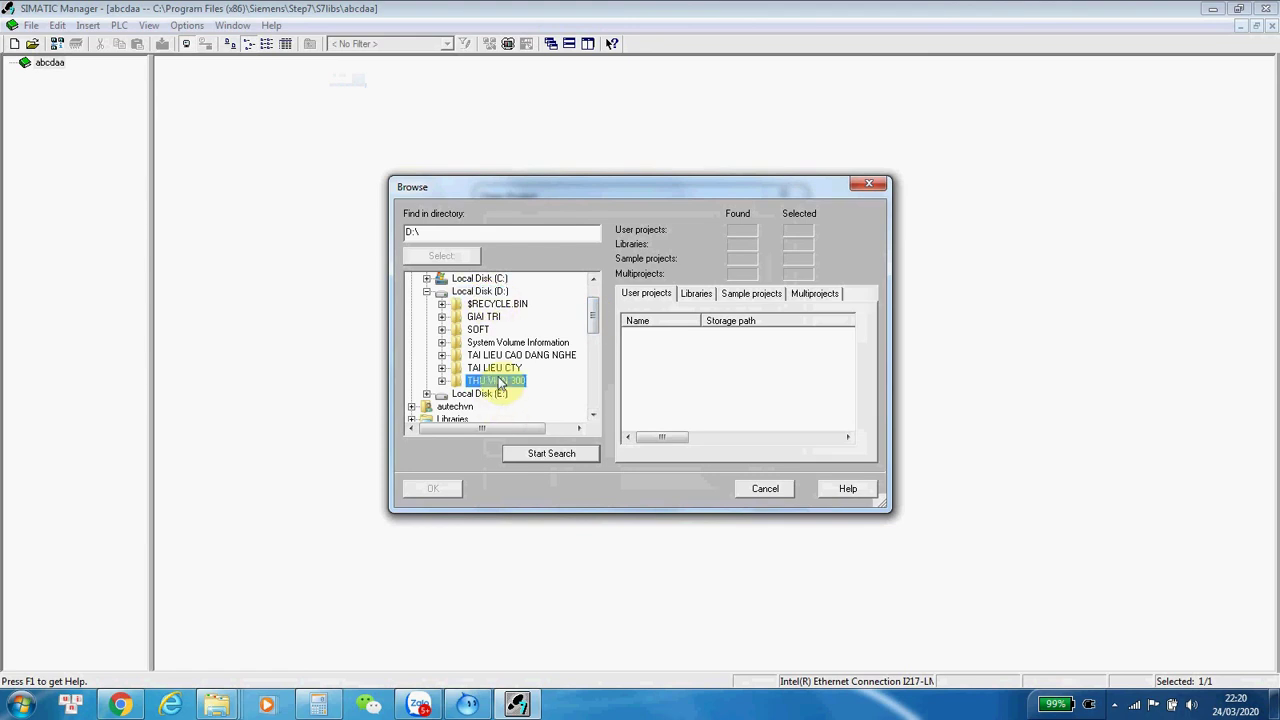
{"action": "left_click", "coordinate": [493, 394]}
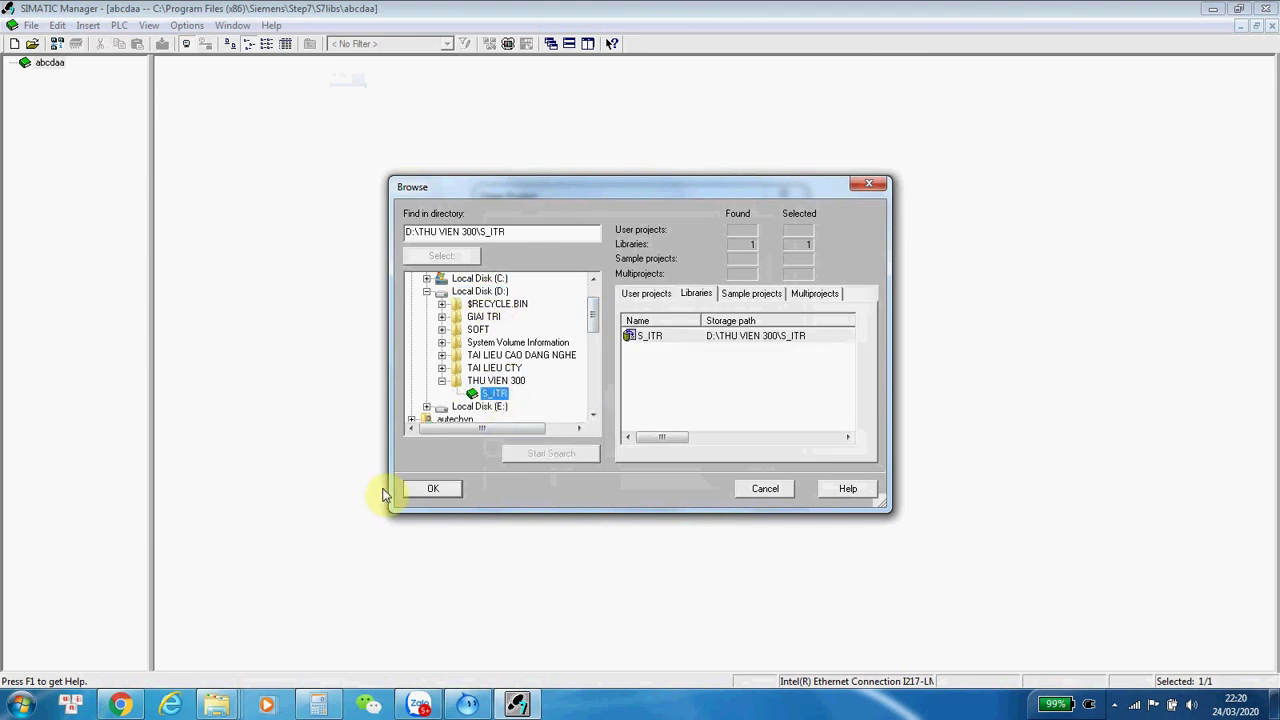
{"action": "left_click", "coordinate": [430, 488]}
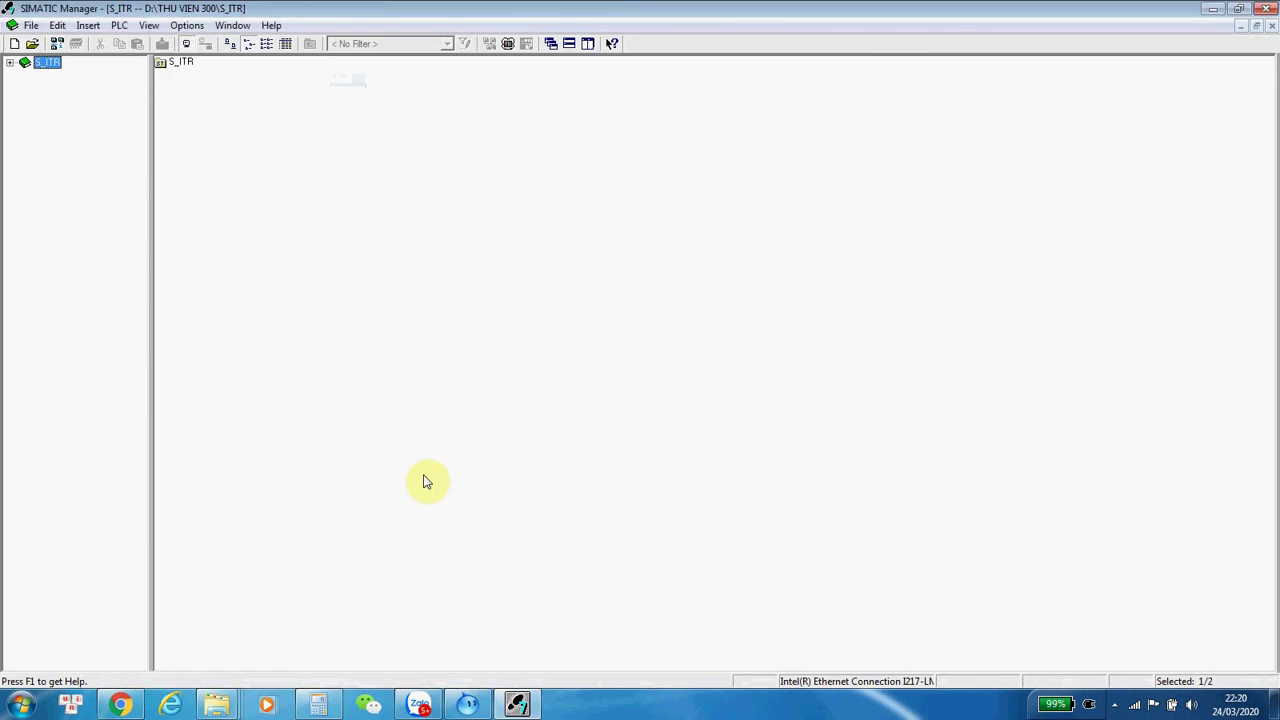
Through File > New, enter the project name and confirm to create 'my project'.
{"action": "left_click", "coordinate": [31, 25]}
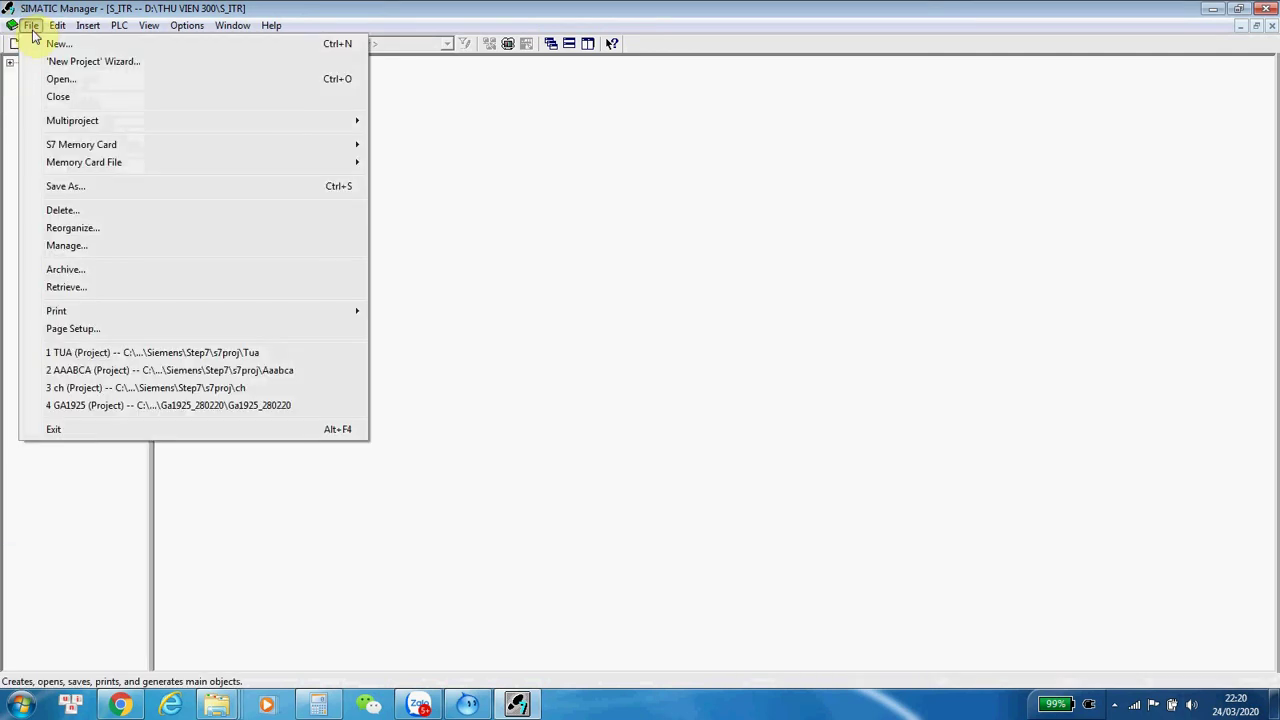
{"action": "left_click", "coordinate": [40, 44]}
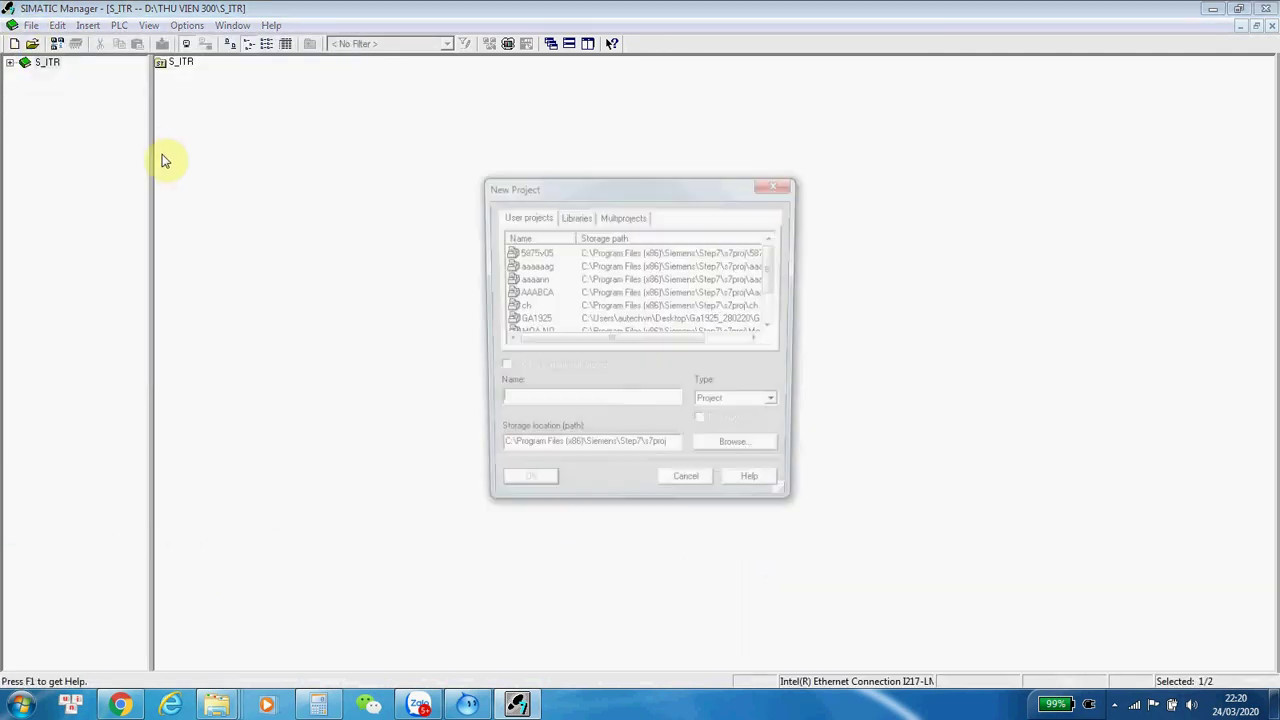
{"action": "type", "text": "aa"}
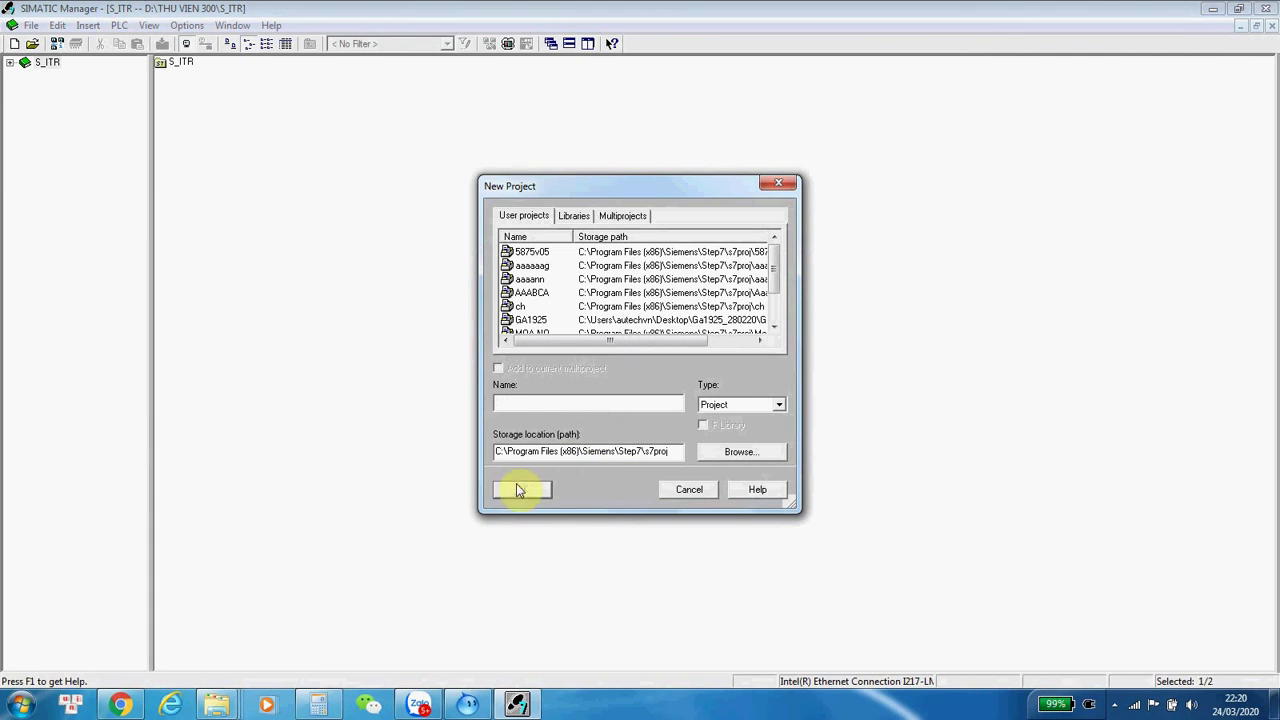
{"action": "type", "text": "my project"}
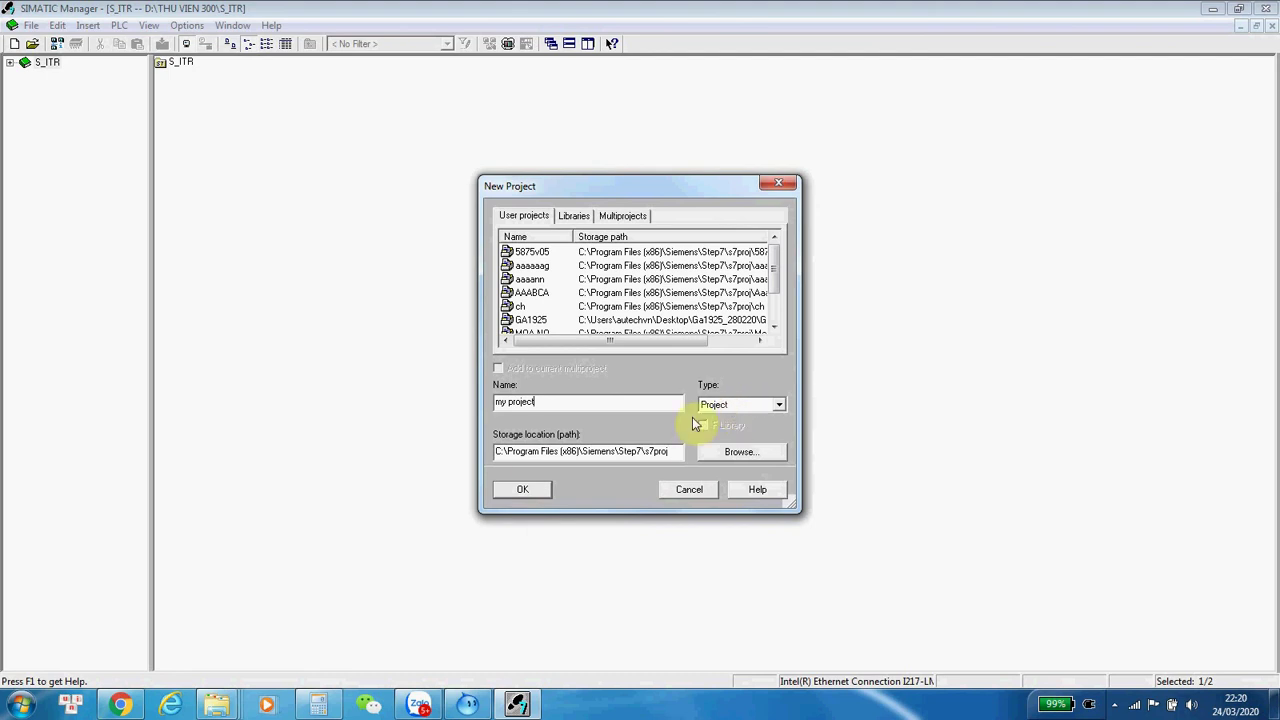
{"action": "left_click", "coordinate": [535, 489]}
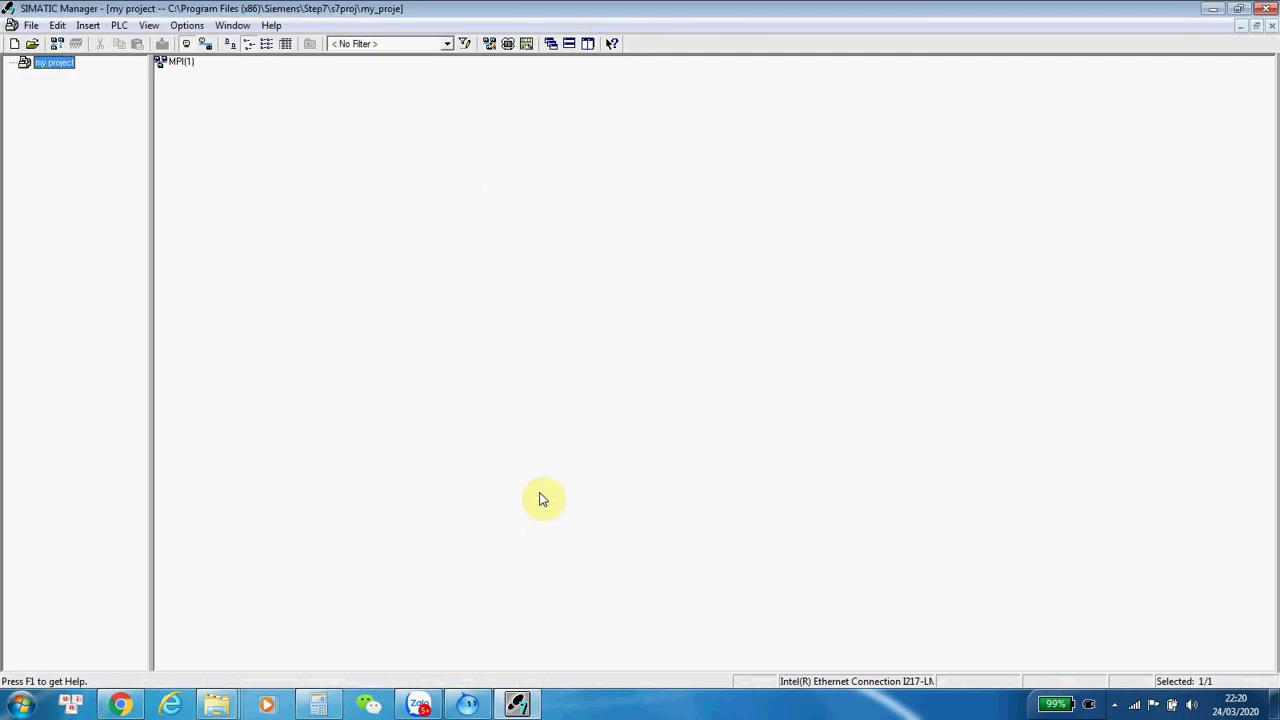
Insert a SIMATIC 300(1) station into my project and open its Hardware configuration.
{"action": "right_click", "coordinate": [56, 63]}
{"action": "mouse_move", "coordinate": [110, 157]}
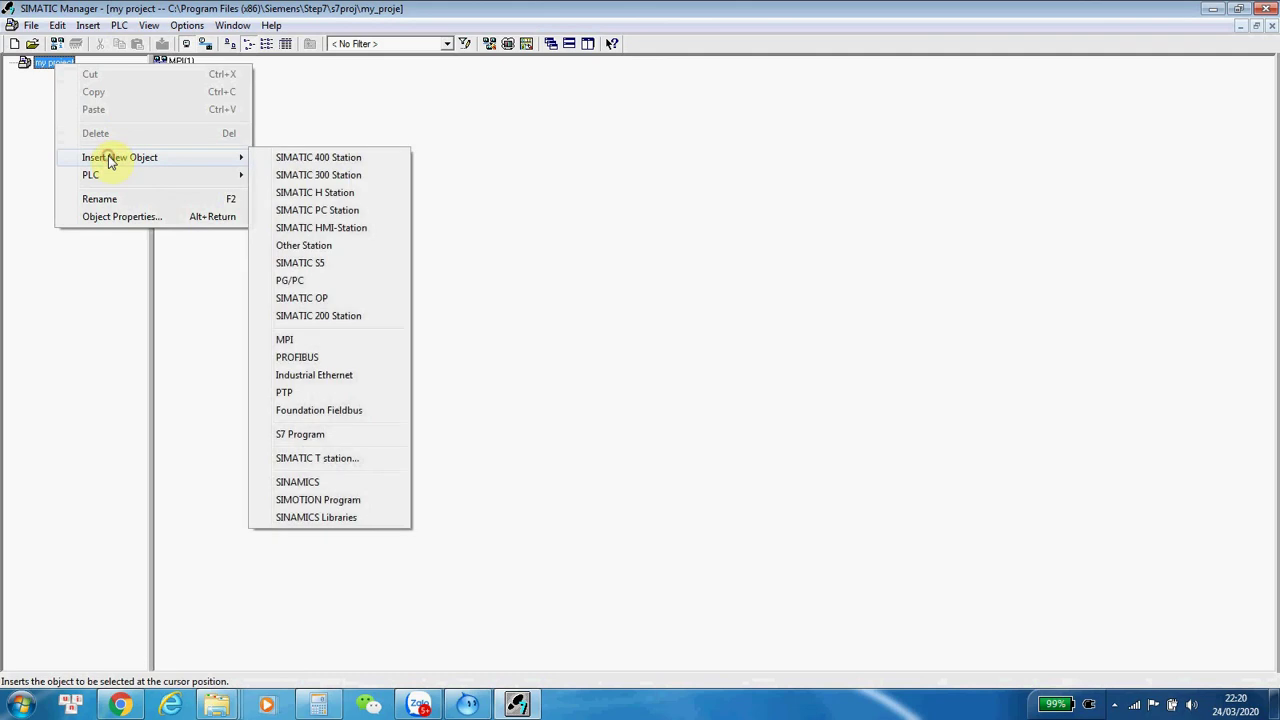
{"action": "left_click", "coordinate": [299, 178]}
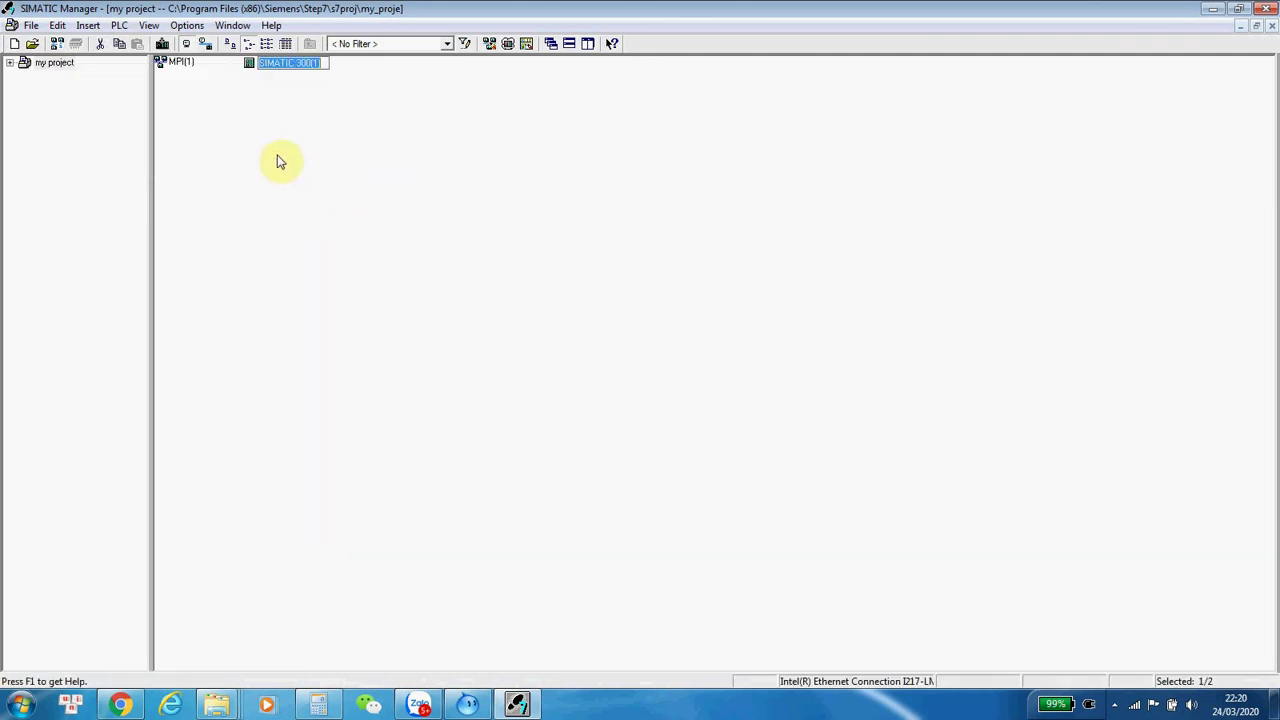
{"action": "left_click", "coordinate": [251, 67]}
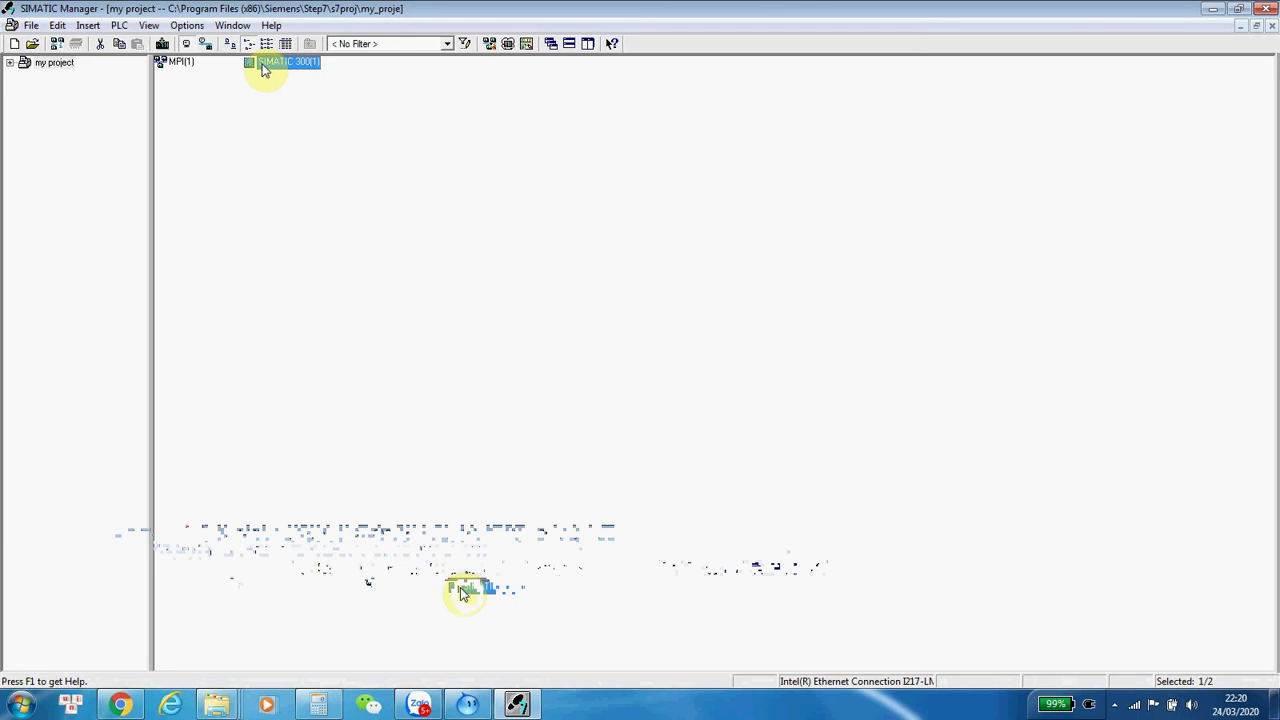
{"action": "double_click", "coordinate": [266, 64]}
{"action": "left_click", "coordinate": [184, 62]}
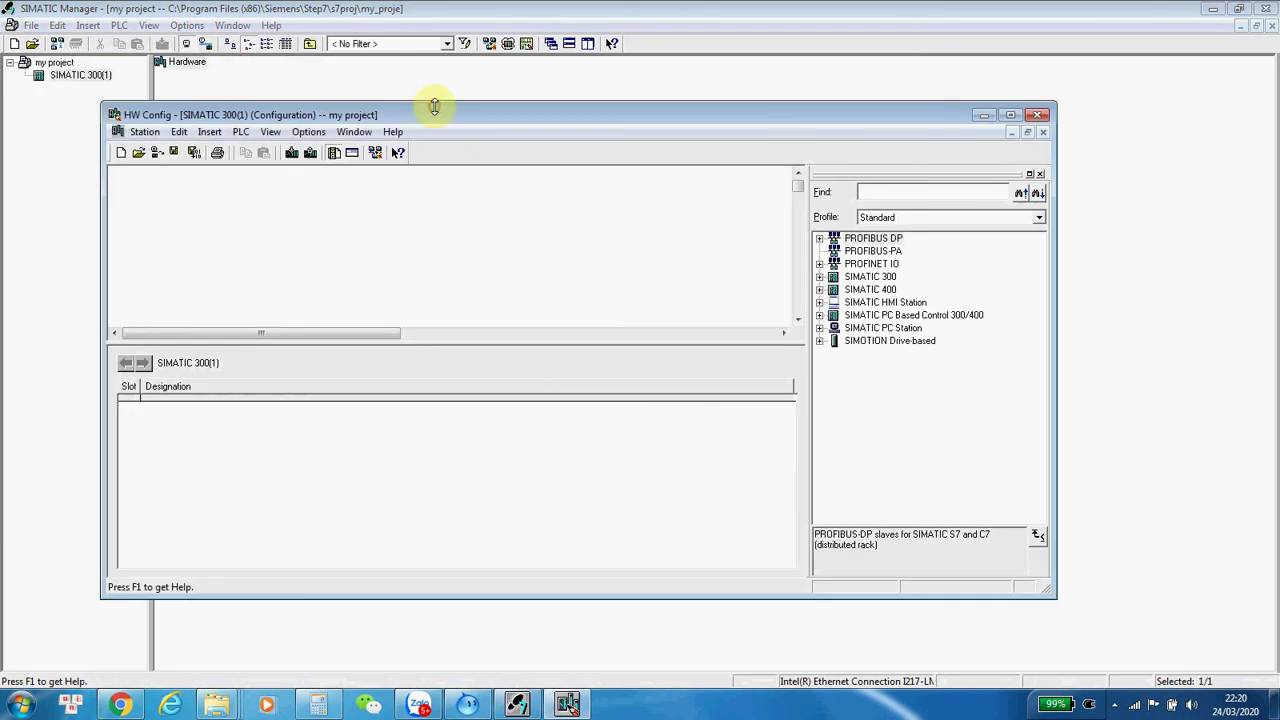
Maximize HW Config and insert a RACK-300 Rail into the station.
{"action": "double_click", "coordinate": [434, 106]}
{"action": "left_click", "coordinate": [1048, 170]}
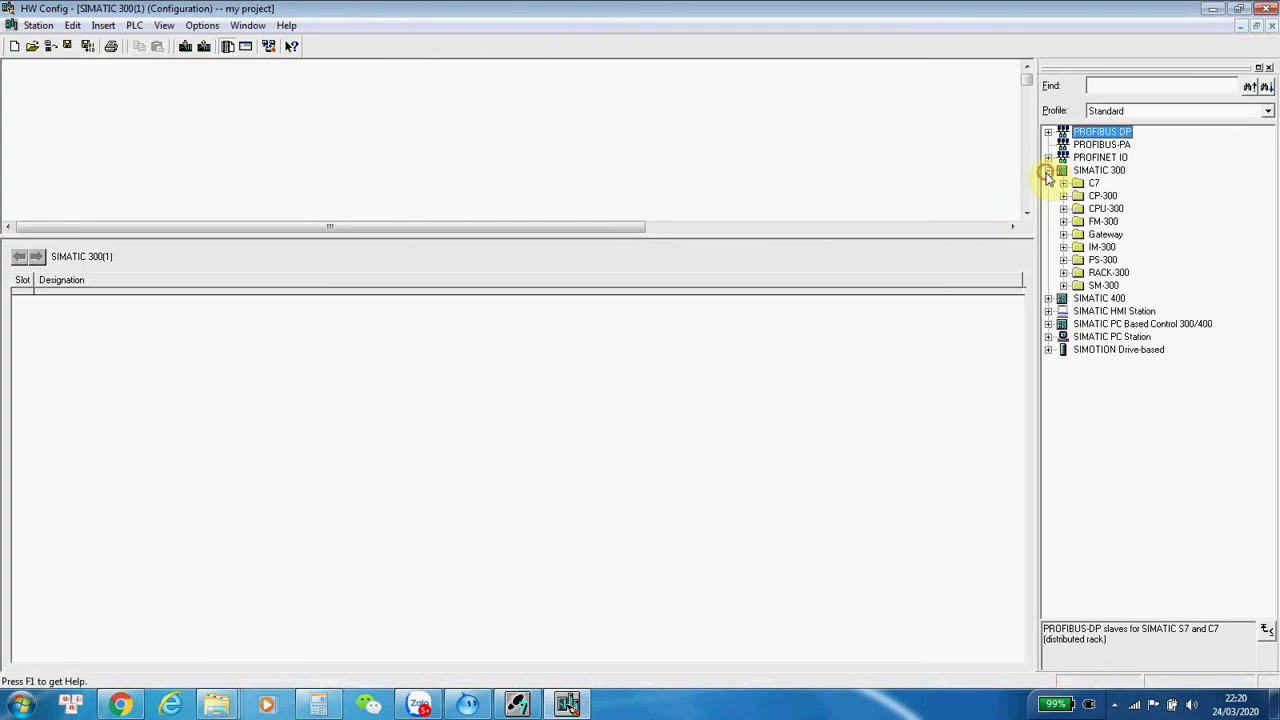
{"action": "left_click", "coordinate": [1063, 272]}
{"action": "double_click", "coordinate": [1100, 286]}
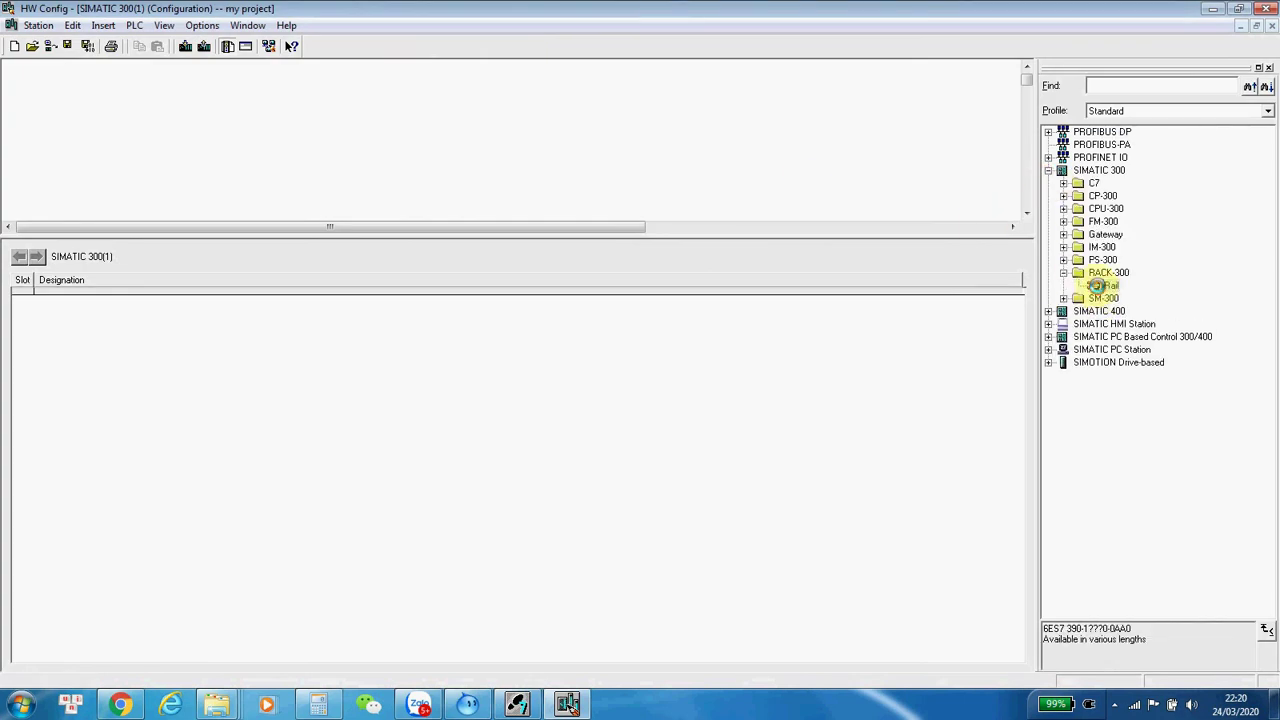
Place CPU 314 6ES7 314-1AG14-0AB0 V3.0 into rack slot 2.
{"action": "left_click", "coordinate": [1063, 208]}
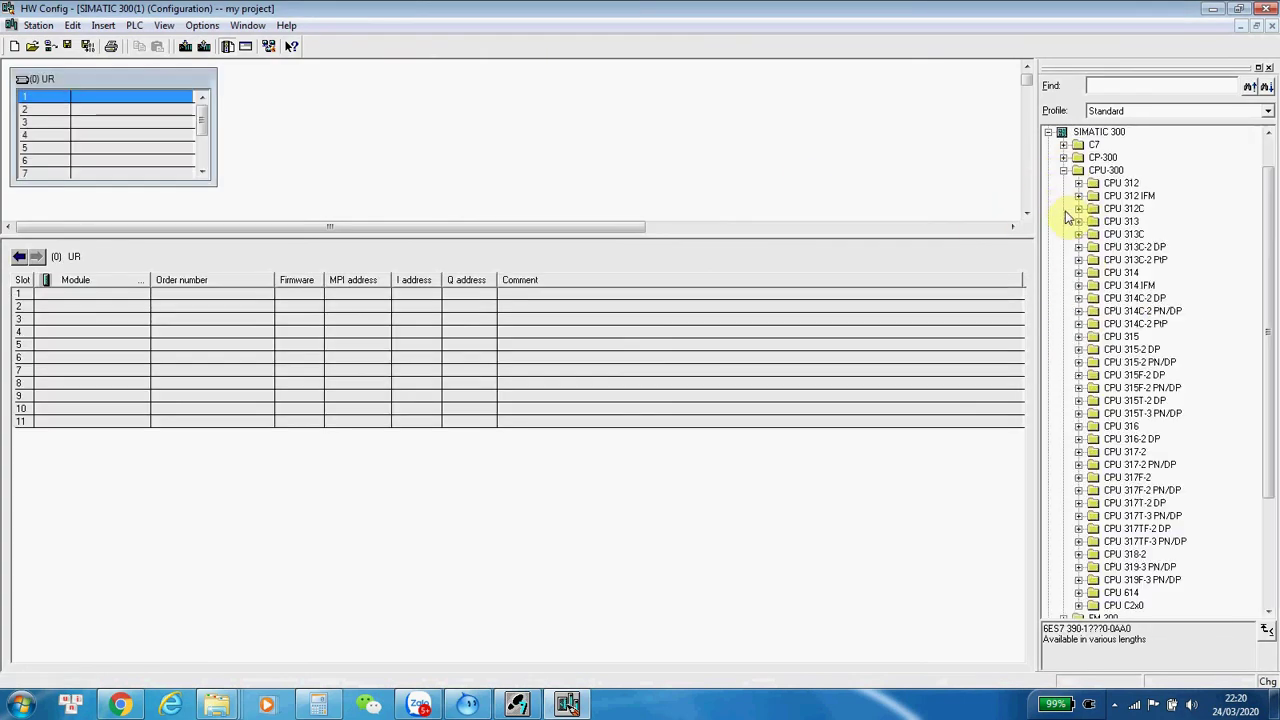
{"action": "left_click", "coordinate": [1063, 208]}
{"action": "left_click", "coordinate": [1063, 208]}
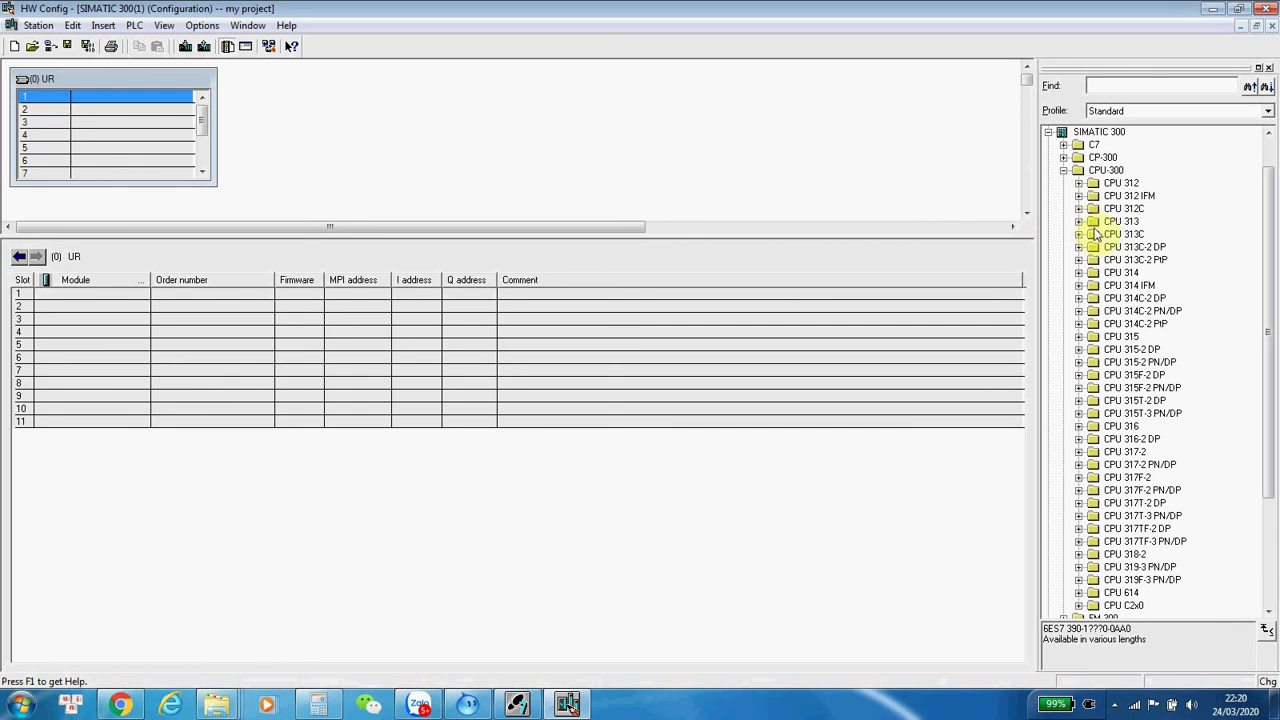
{"action": "left_click", "coordinate": [1079, 272]}
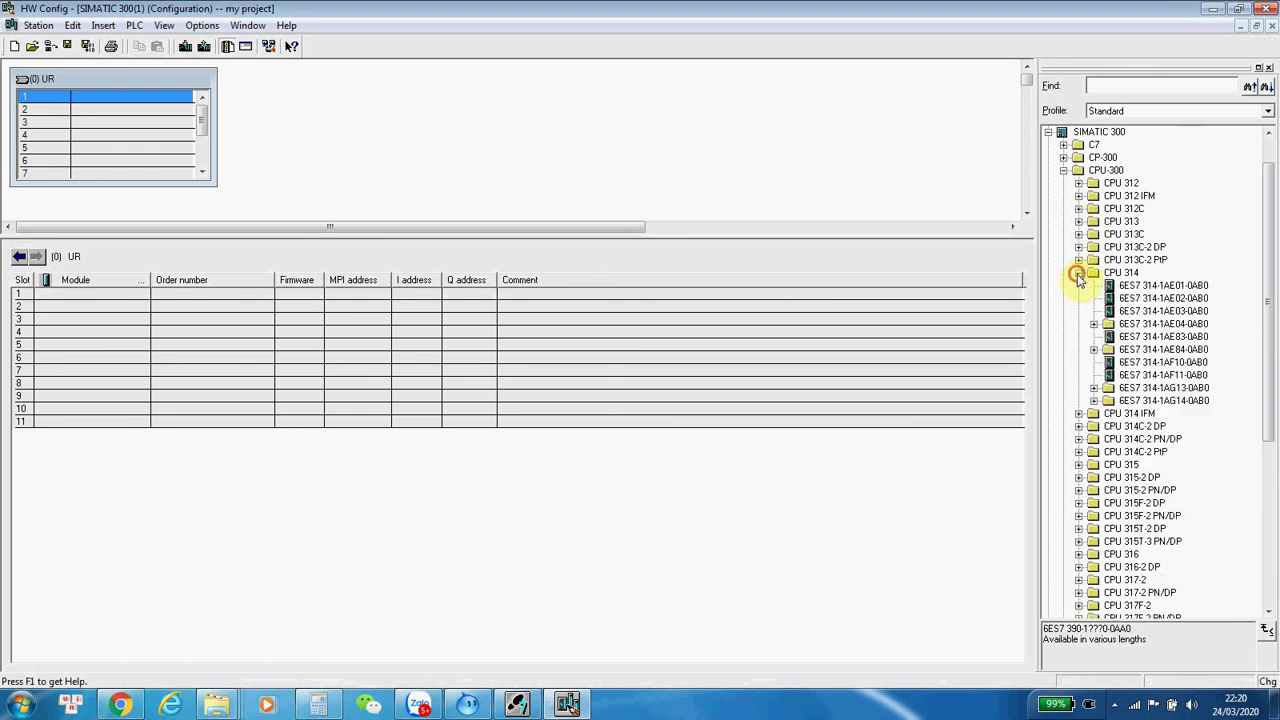
{"action": "left_click", "coordinate": [1138, 286]}
{"action": "left_click", "coordinate": [1163, 376]}
{"action": "left_click", "coordinate": [1160, 400]}
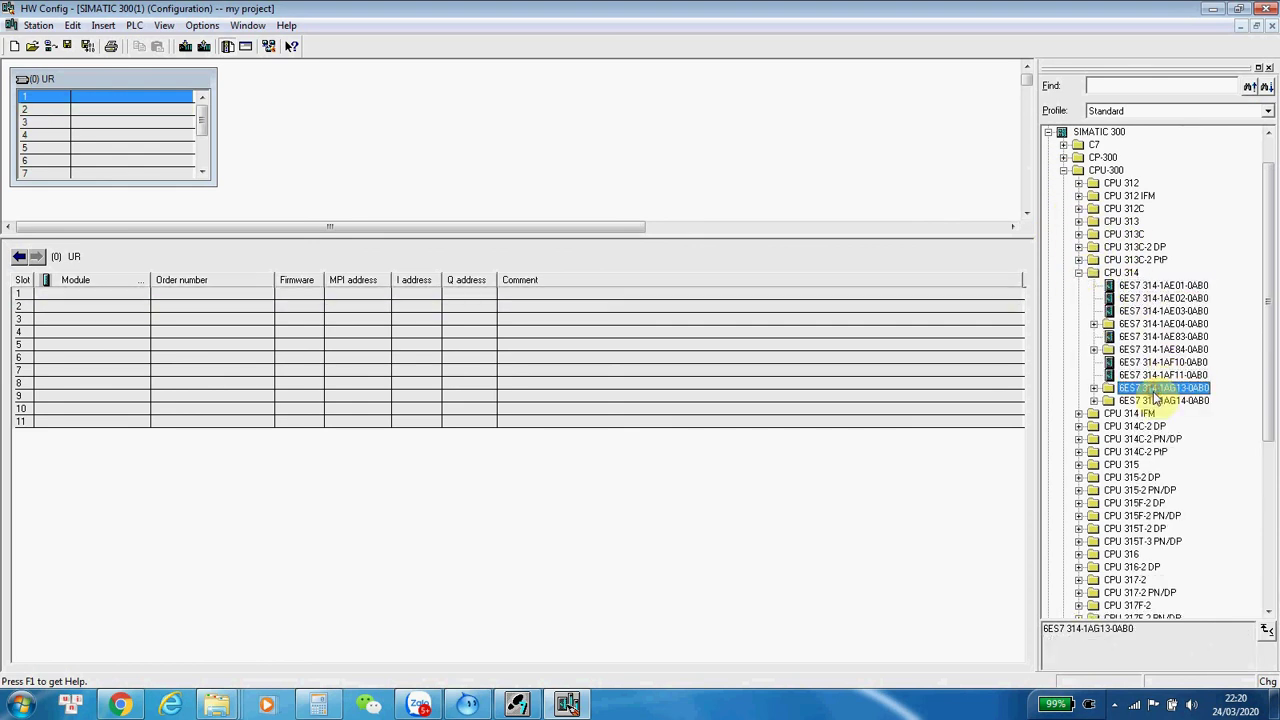
{"action": "double_click", "coordinate": [1150, 402]}
{"action": "left_click_drag", "start_coordinate": [1142, 413], "coordinate": [466, 310]}
Save and compile the hardware configuration, then close HW Config.
{"action": "left_click", "coordinate": [88, 46]}
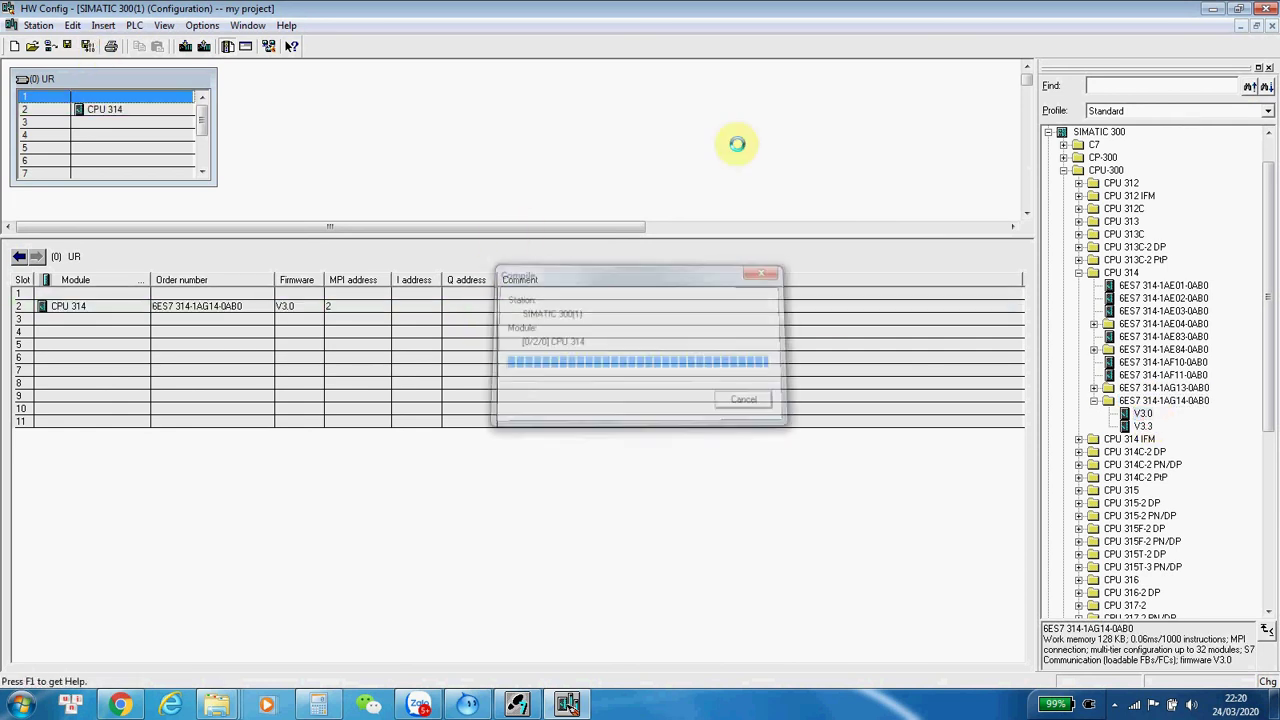
{"action": "left_click", "coordinate": [1266, 25]}
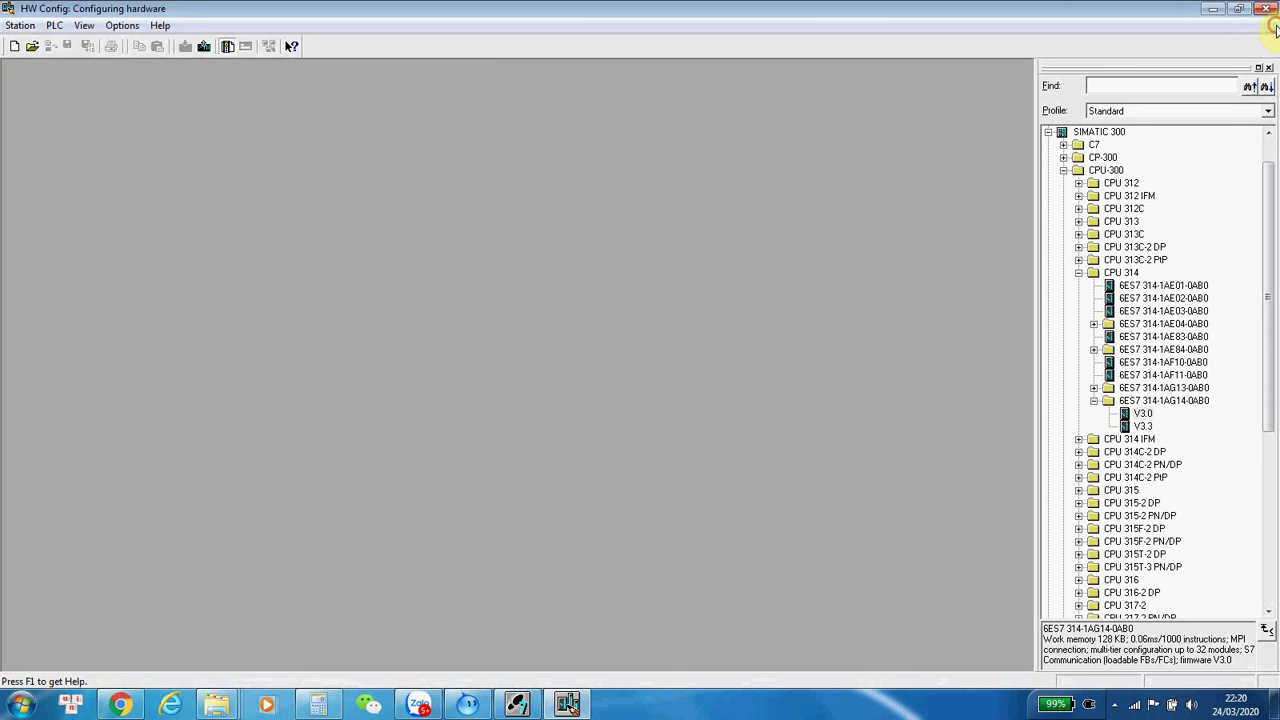
{"action": "left_click", "coordinate": [1266, 8]}
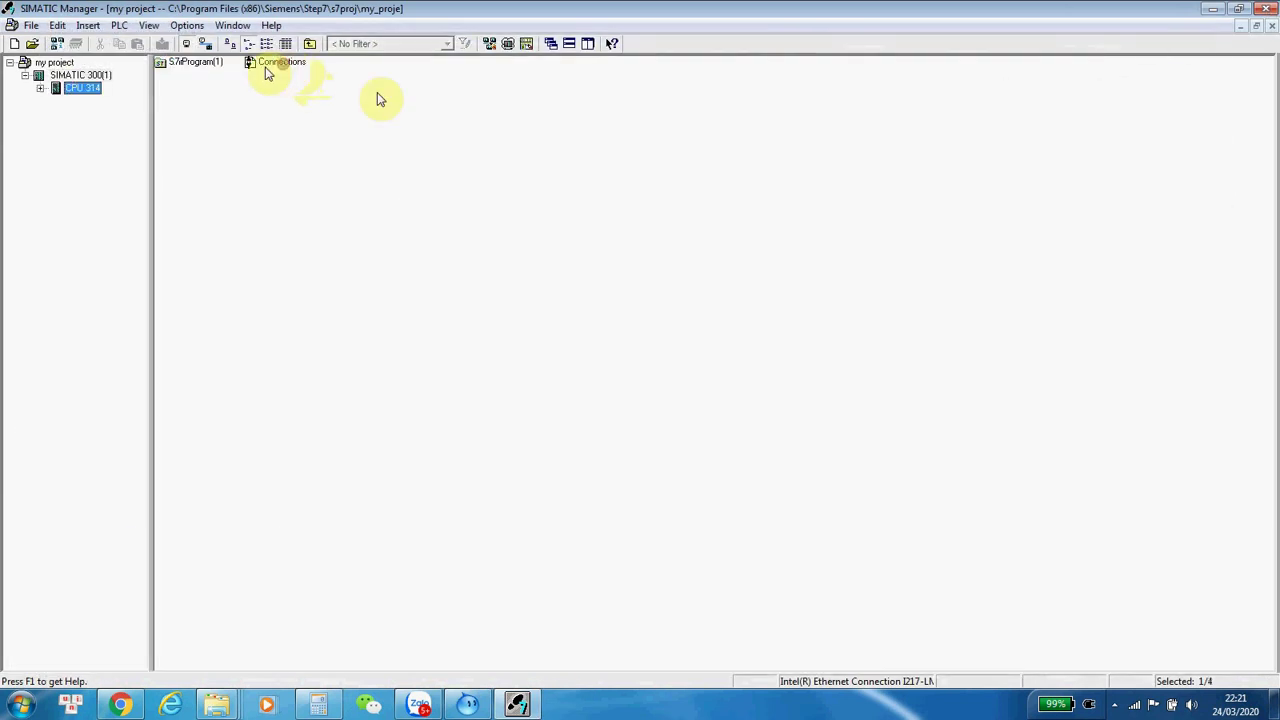
Open OB1 via S7 Program(1) > Blocks and accept its properties with LAD language.
{"action": "double_click", "coordinate": [205, 68]}
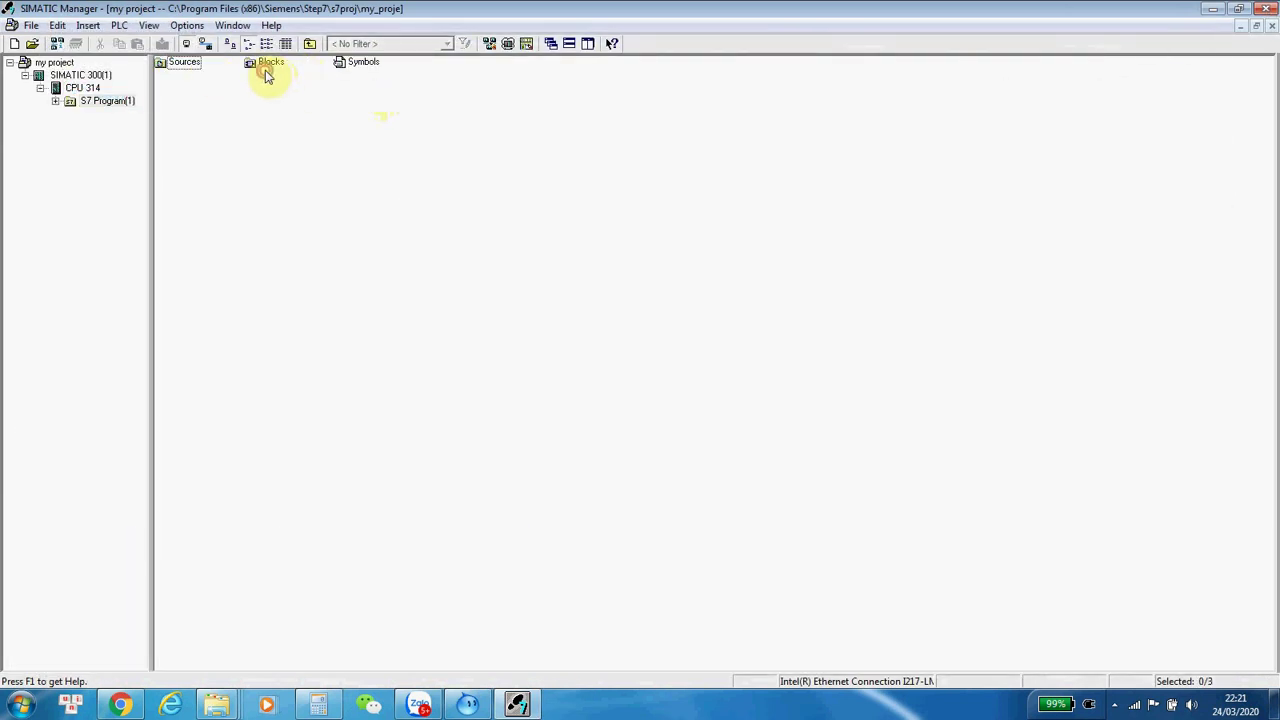
{"action": "double_click", "coordinate": [268, 66]}
{"action": "double_click", "coordinate": [264, 64]}
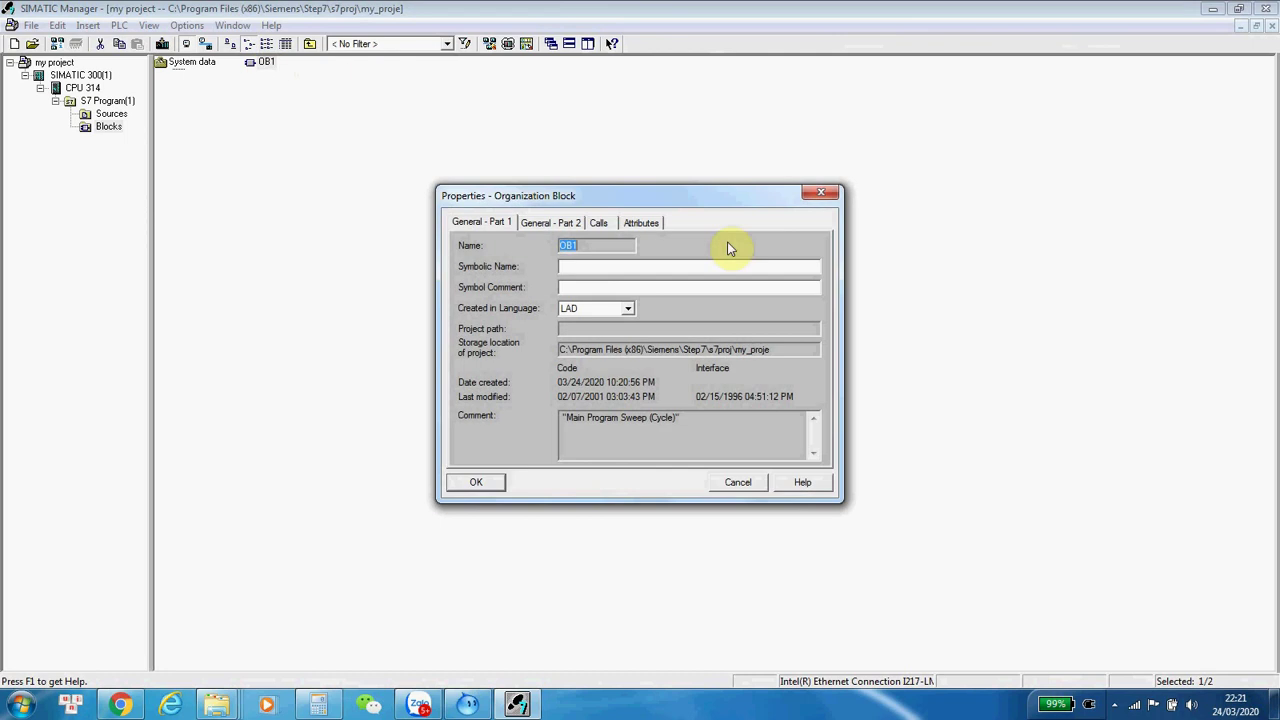
{"action": "left_click", "coordinate": [478, 483]}
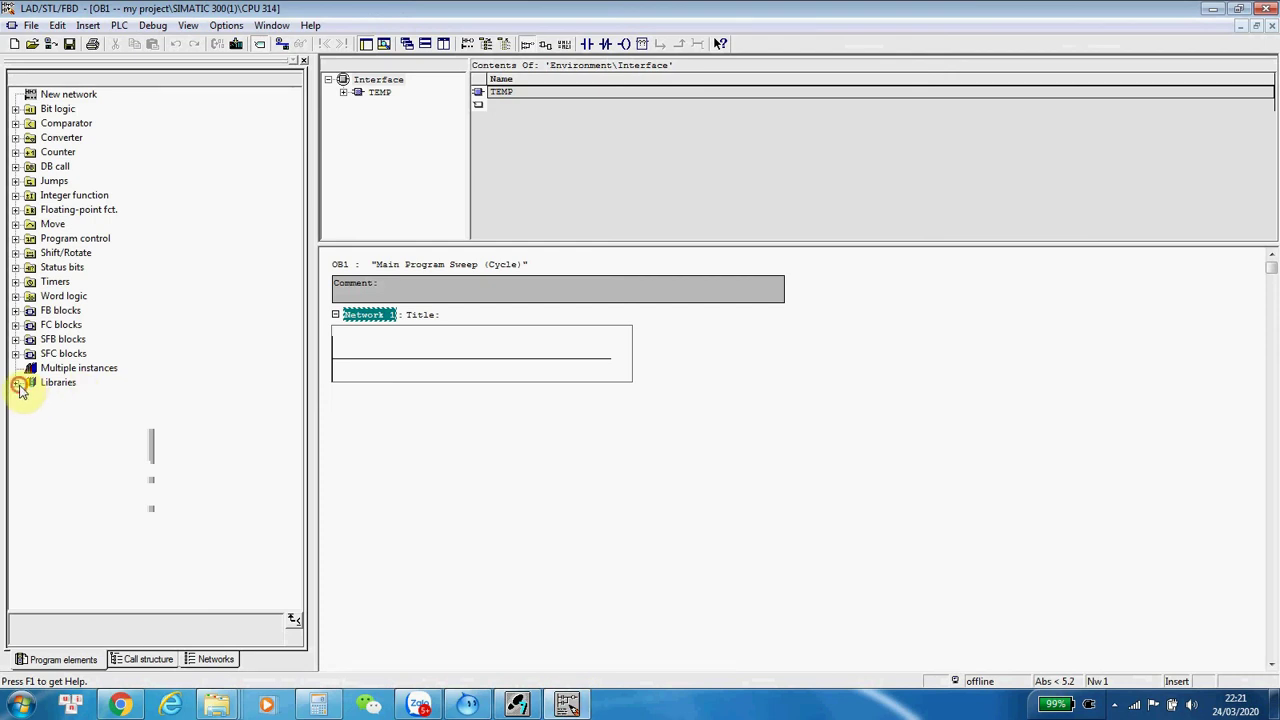
Drag FC1 S_ITR from Libraries > S_ITR > S_ITR into Network 1 of OB1.
{"action": "left_click", "coordinate": [16, 383]}
{"action": "left_click", "coordinate": [32, 527]}
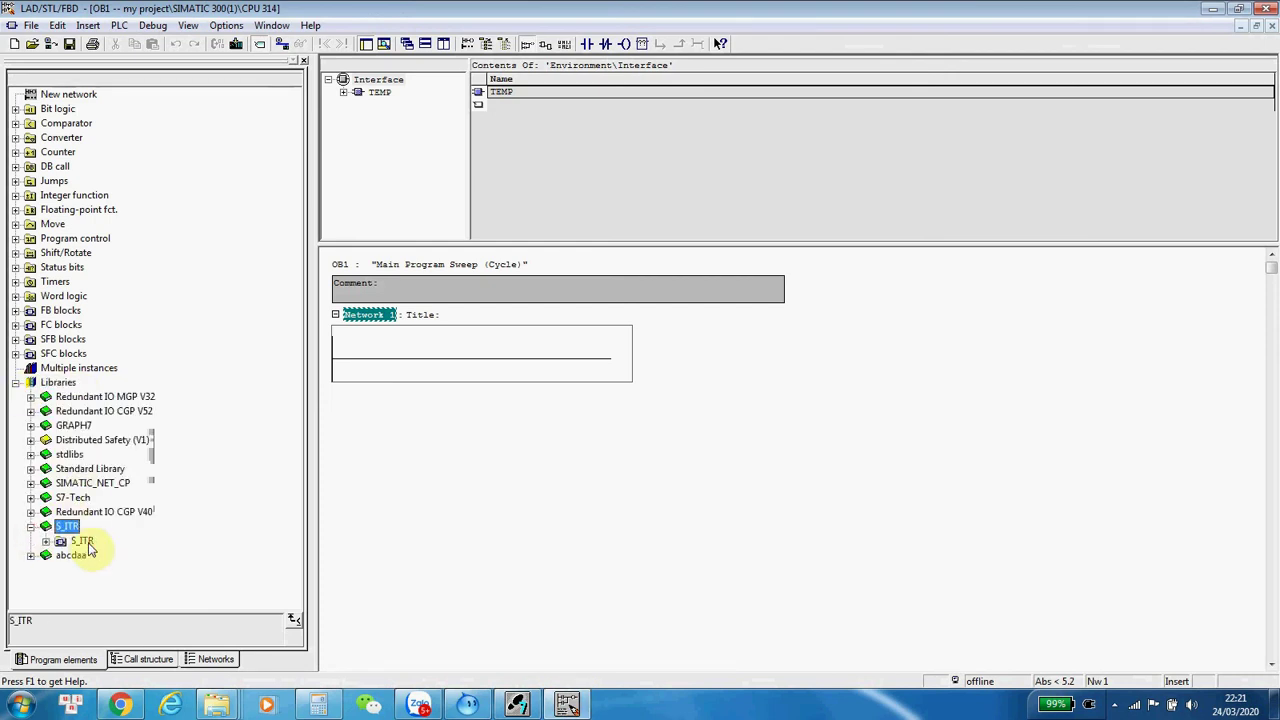
{"action": "left_click", "coordinate": [46, 541]}
{"action": "left_click", "coordinate": [92, 556]}
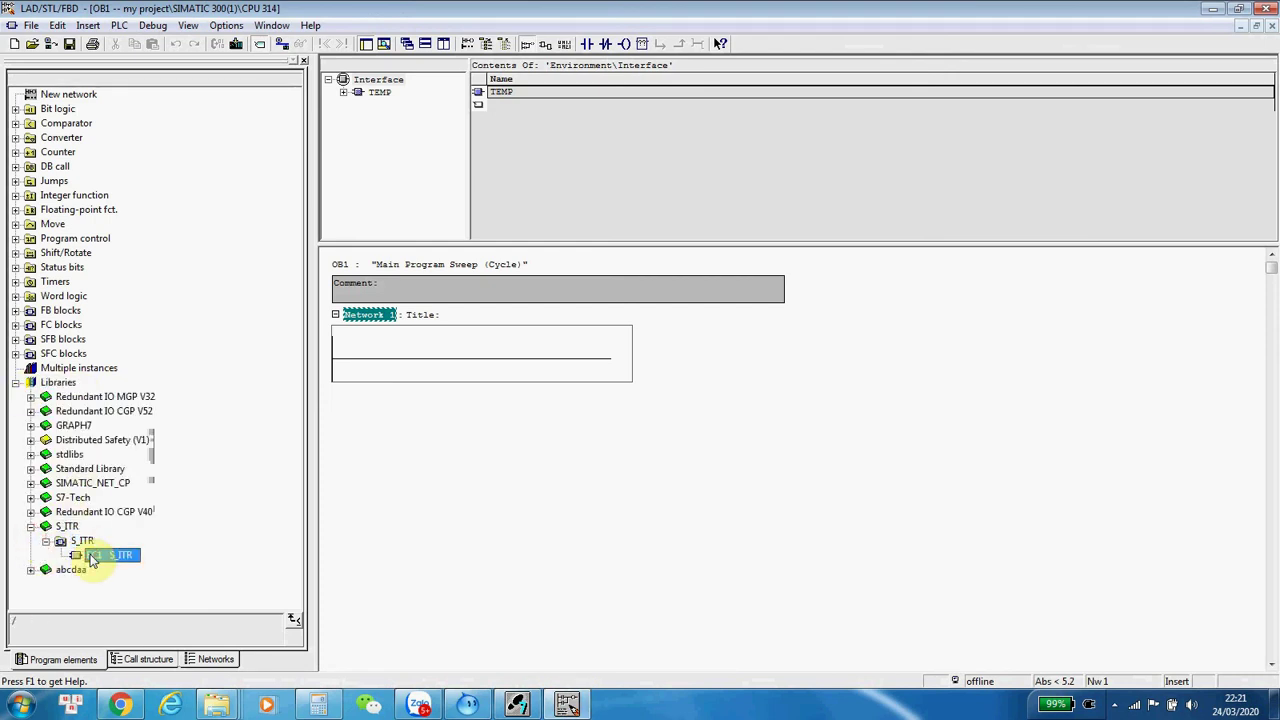
{"action": "left_click_drag", "start_coordinate": [88, 557], "coordinate": [370, 365]}
{"action": "left_click", "coordinate": [428, 403]}
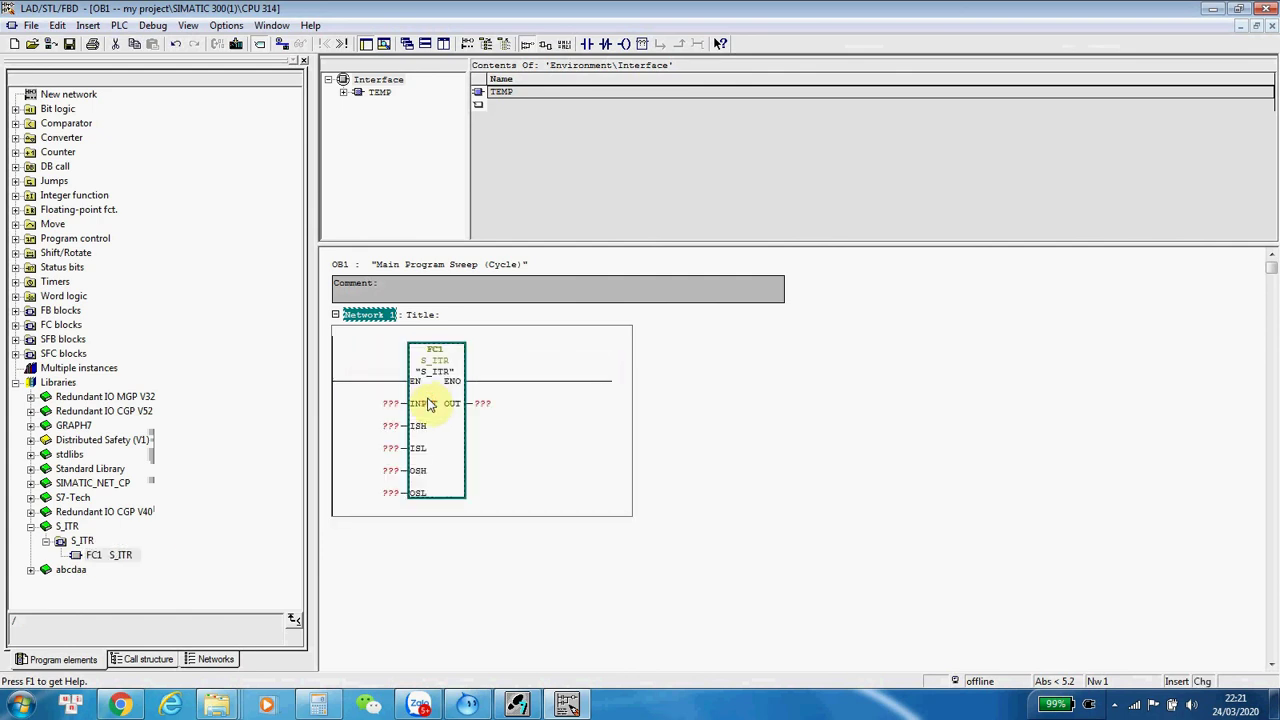